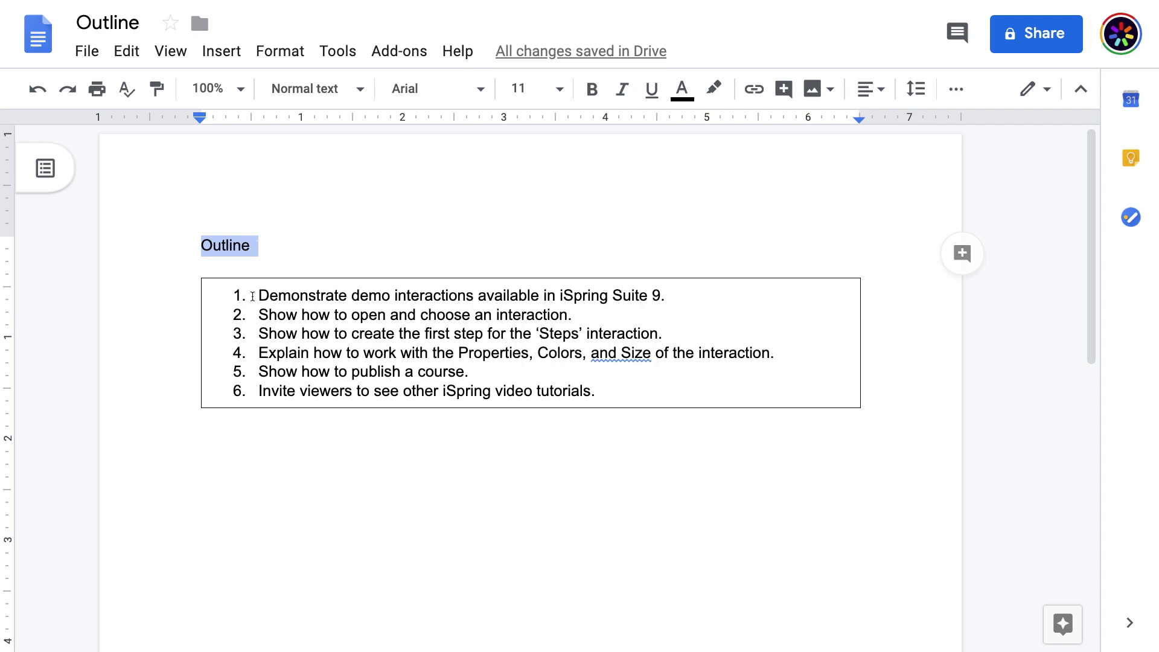
Step through outline items 1, 2 and 3 of the six-step tutorial outline.
{"action": "left_click", "coordinate": [256, 298]}
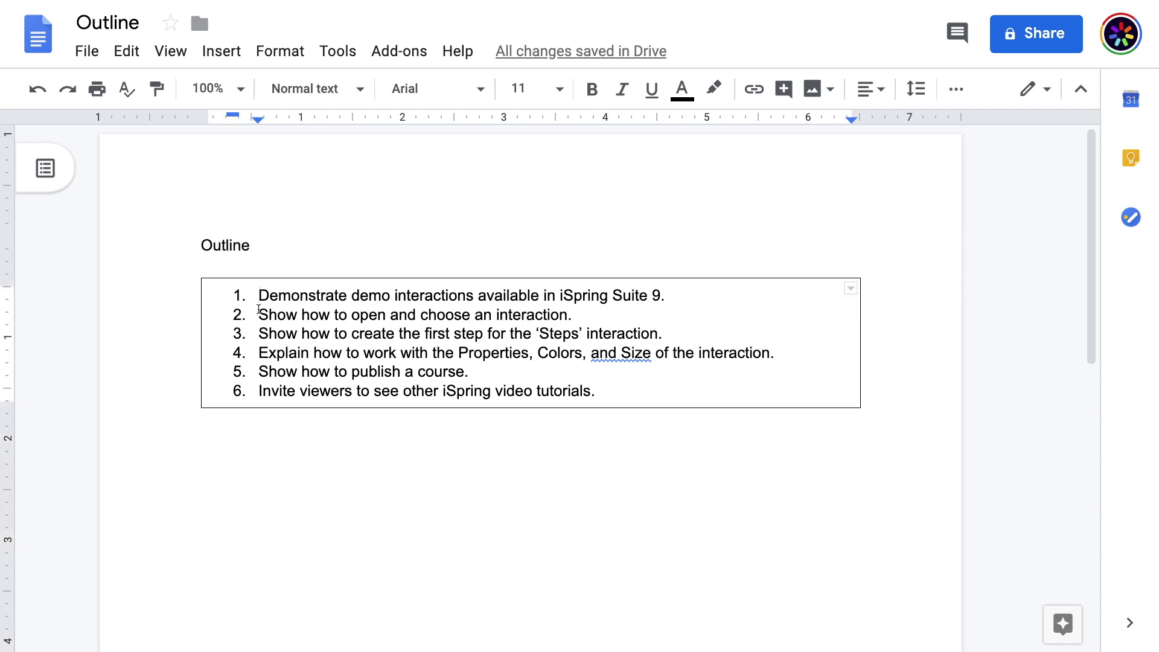
{"action": "left_click", "coordinate": [260, 315]}
{"action": "left_click", "coordinate": [260, 334]}
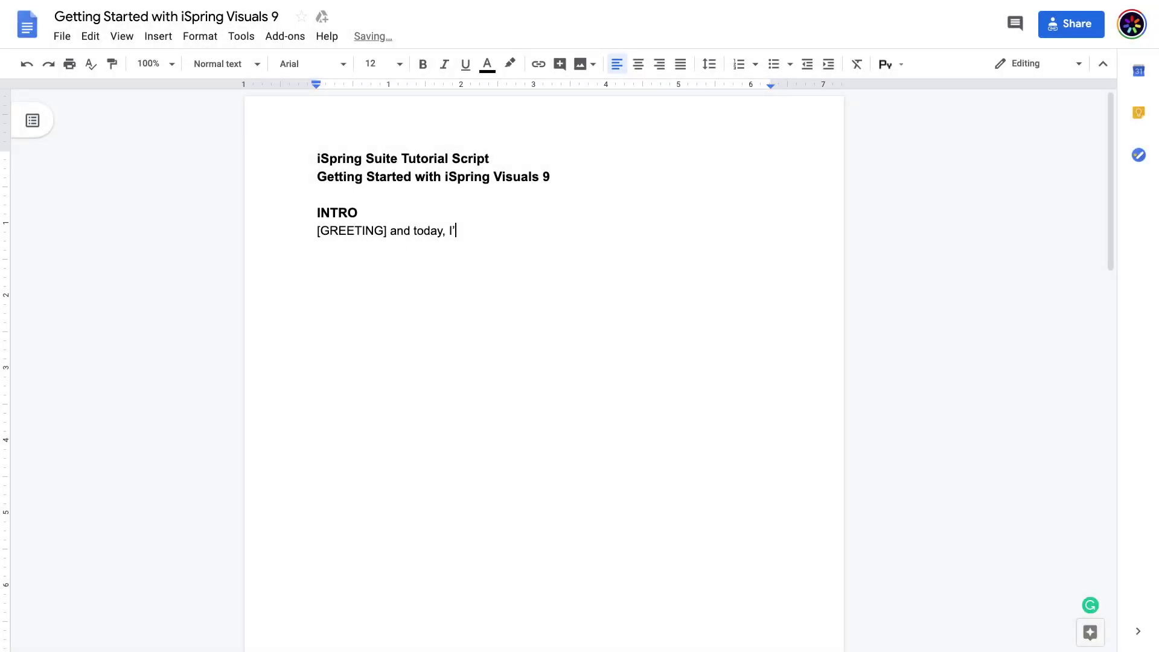
Type the INTRO line 'm gonna give you an overview of iSpring Visuals', fixing the typo.
{"action": "type", "text": "m gonna give you an overiv"}
{"action": "key", "text": "BackSpace"}
{"action": "key", "text": "BackSpace"}
{"action": "type", "text": "view of i"}
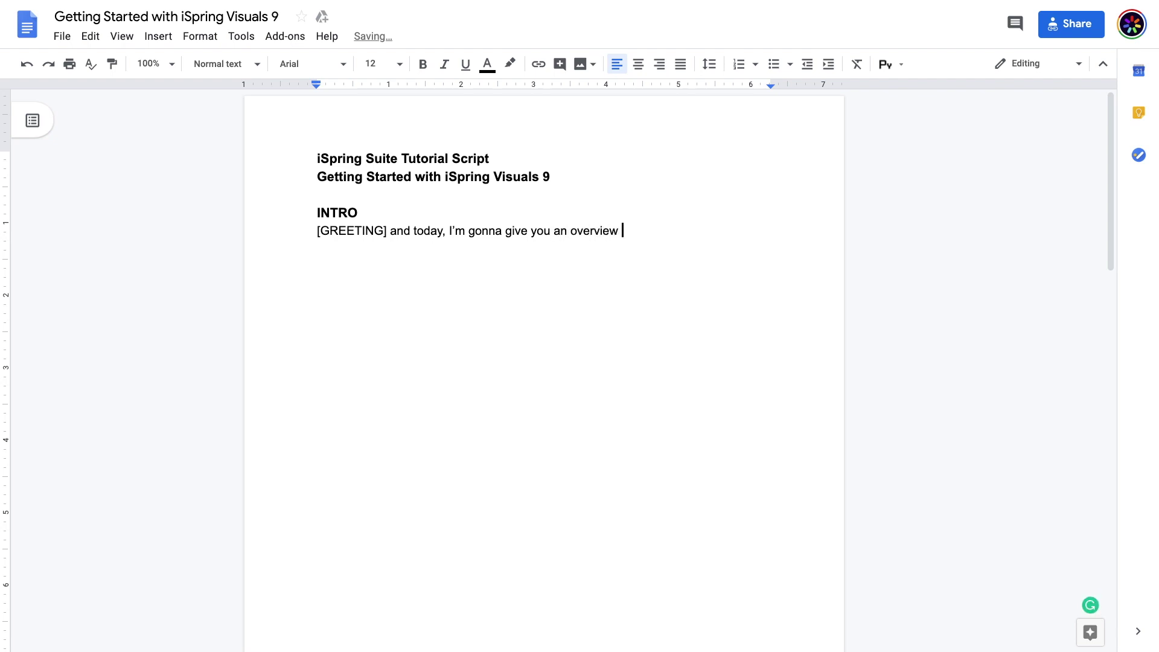
{"action": "type", "text": "Spring Visuals"}
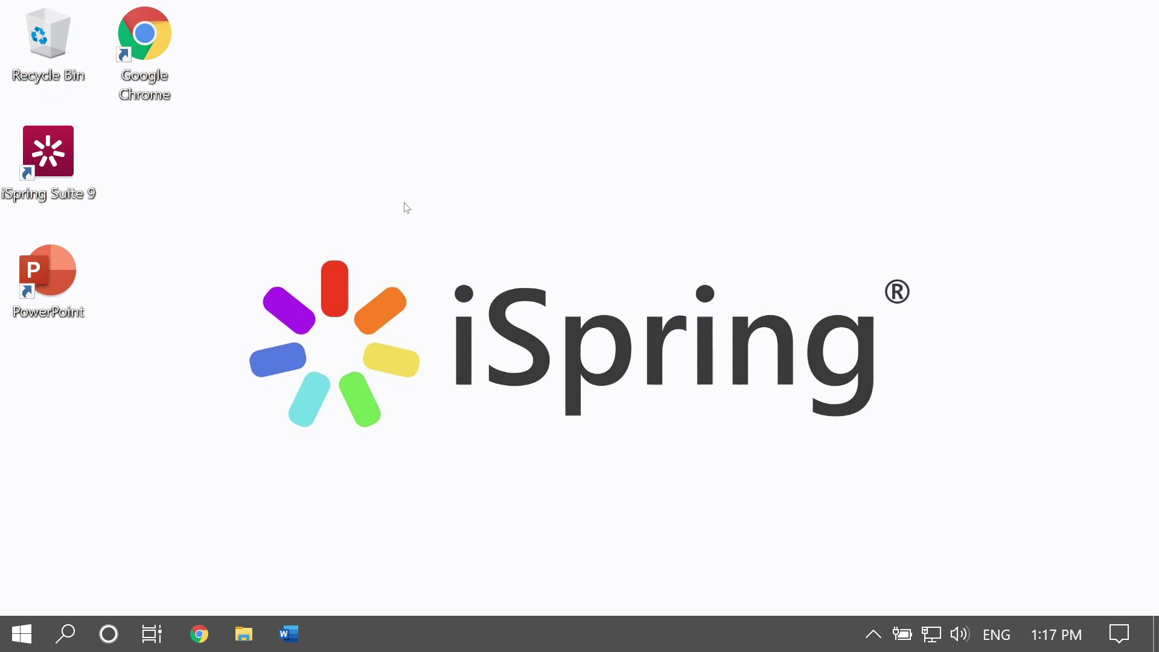
Launch iSpring Suite 9 and start a New Recording from Screencasts.
{"action": "double_click", "coordinate": [38, 159]}
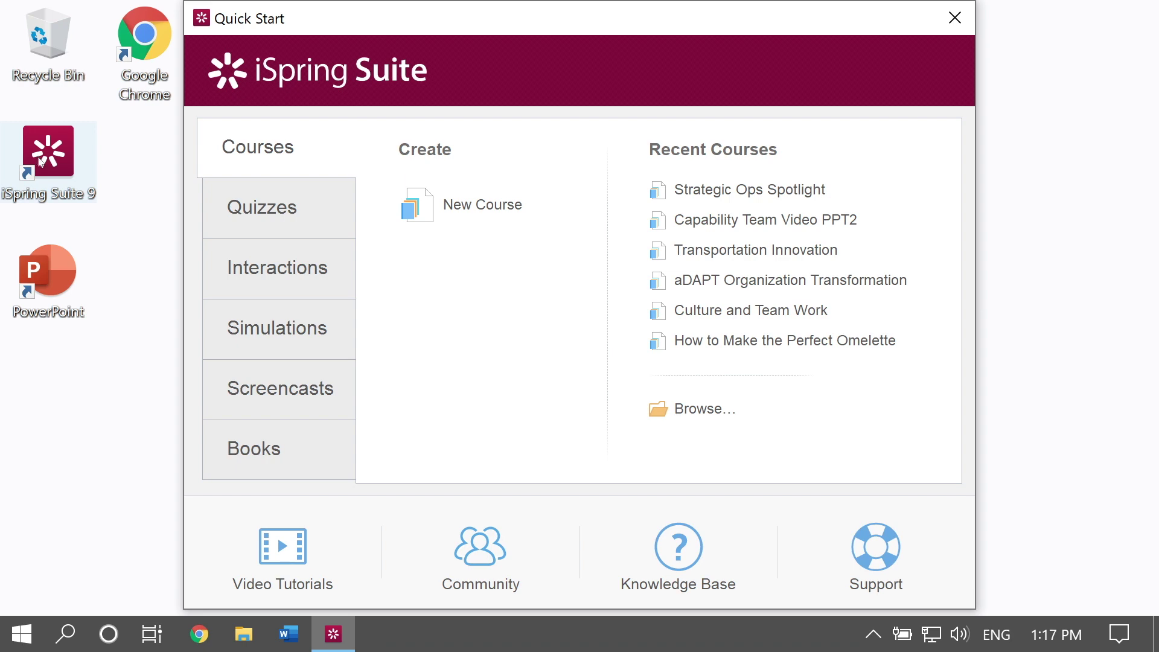
{"action": "left_click", "coordinate": [224, 393]}
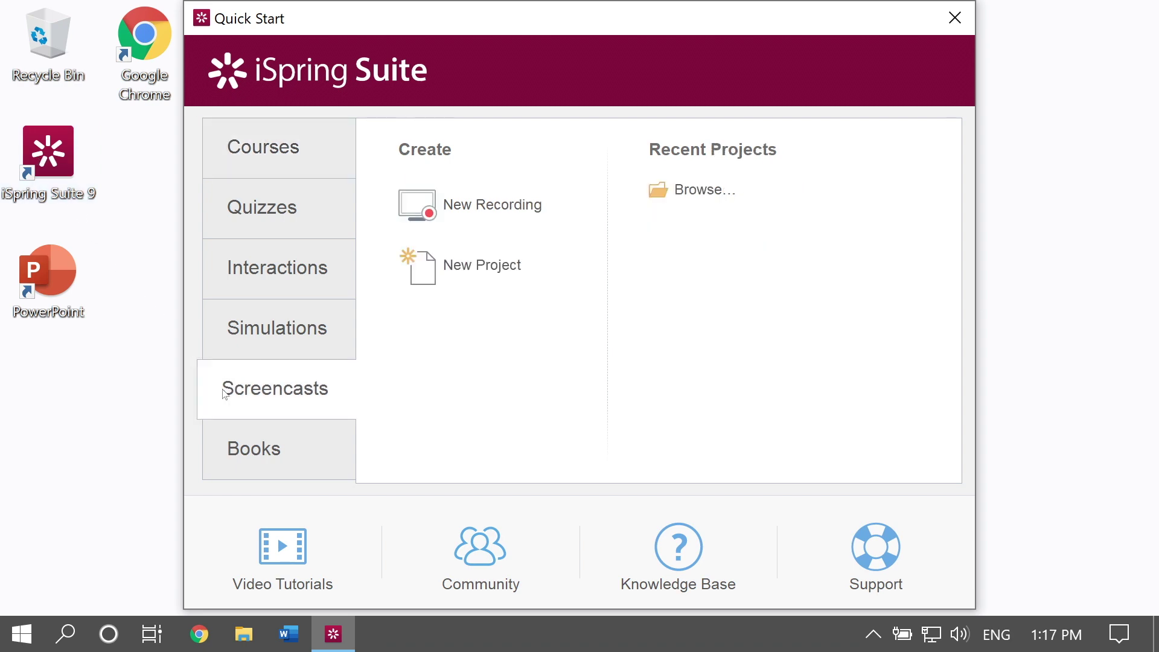
{"action": "left_click", "coordinate": [462, 207]}
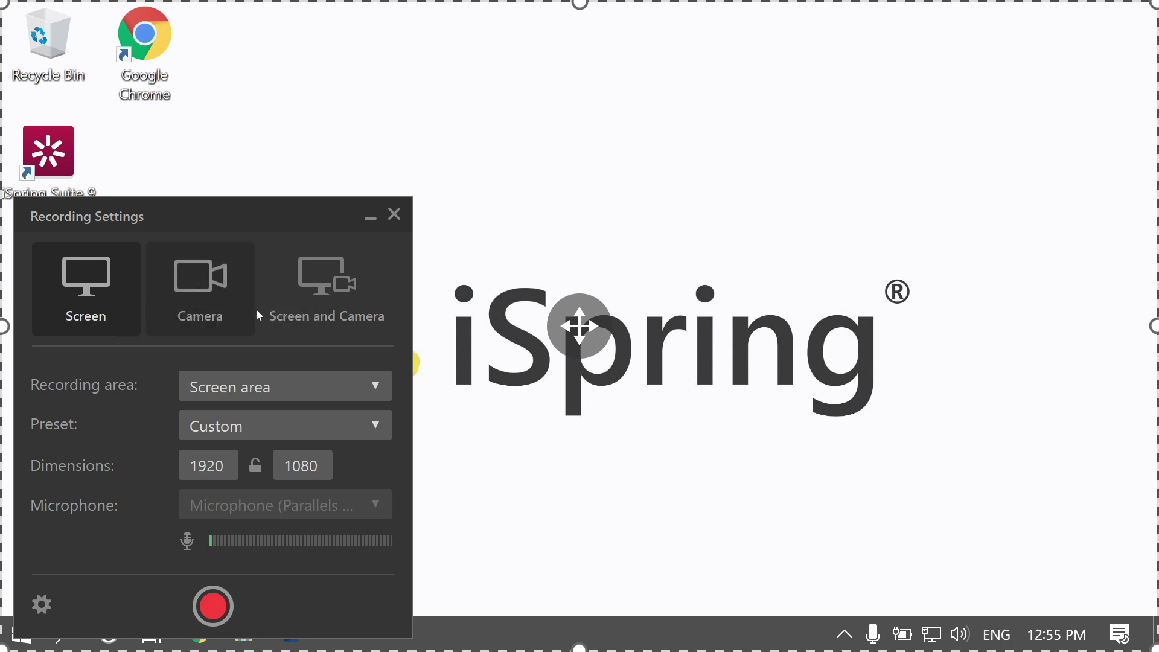
Set capture to Screen only with a Fullscreen recording area and start recording.
{"action": "left_click", "coordinate": [321, 303]}
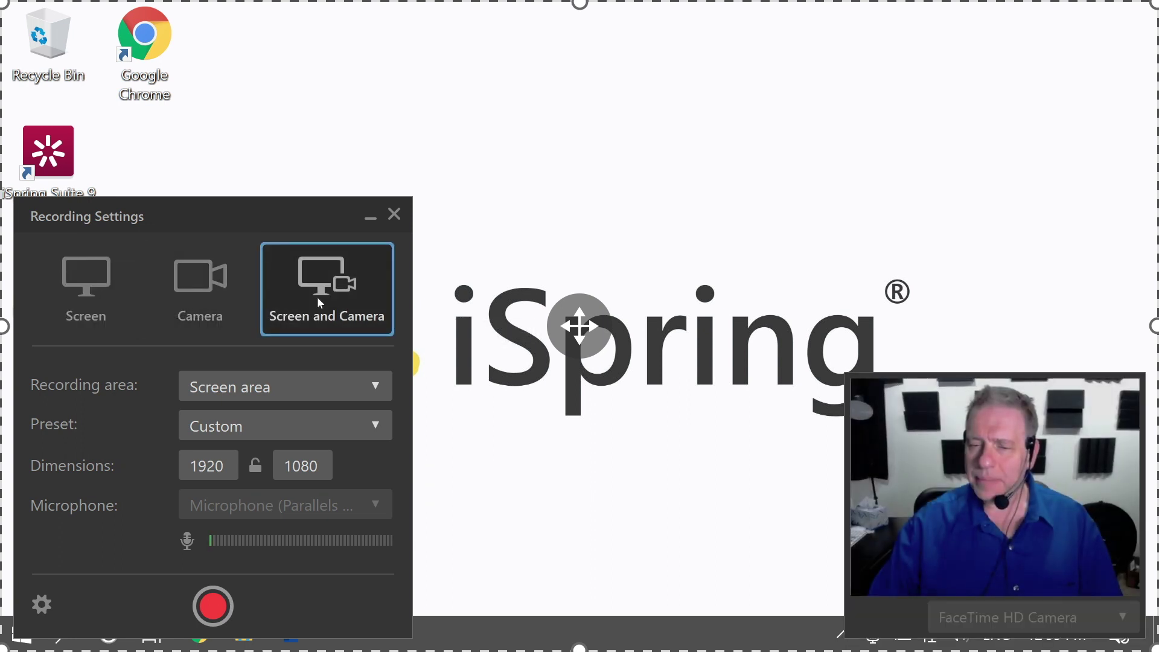
{"action": "left_click", "coordinate": [106, 312]}
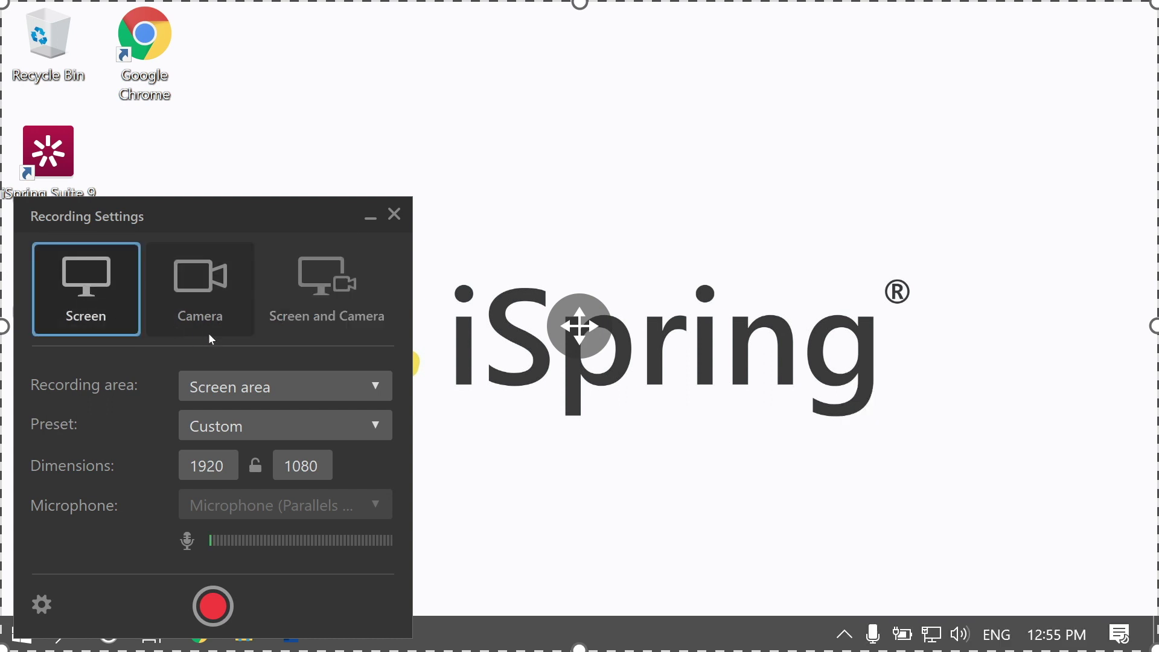
{"action": "left_click", "coordinate": [317, 387]}
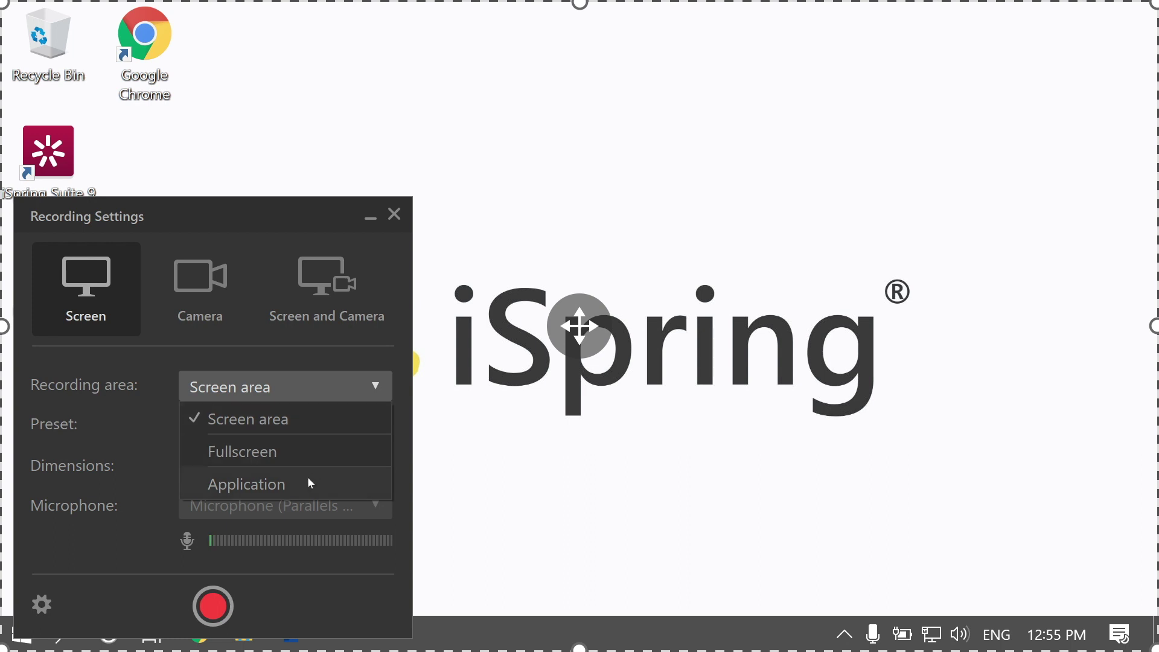
{"action": "left_click", "coordinate": [310, 454]}
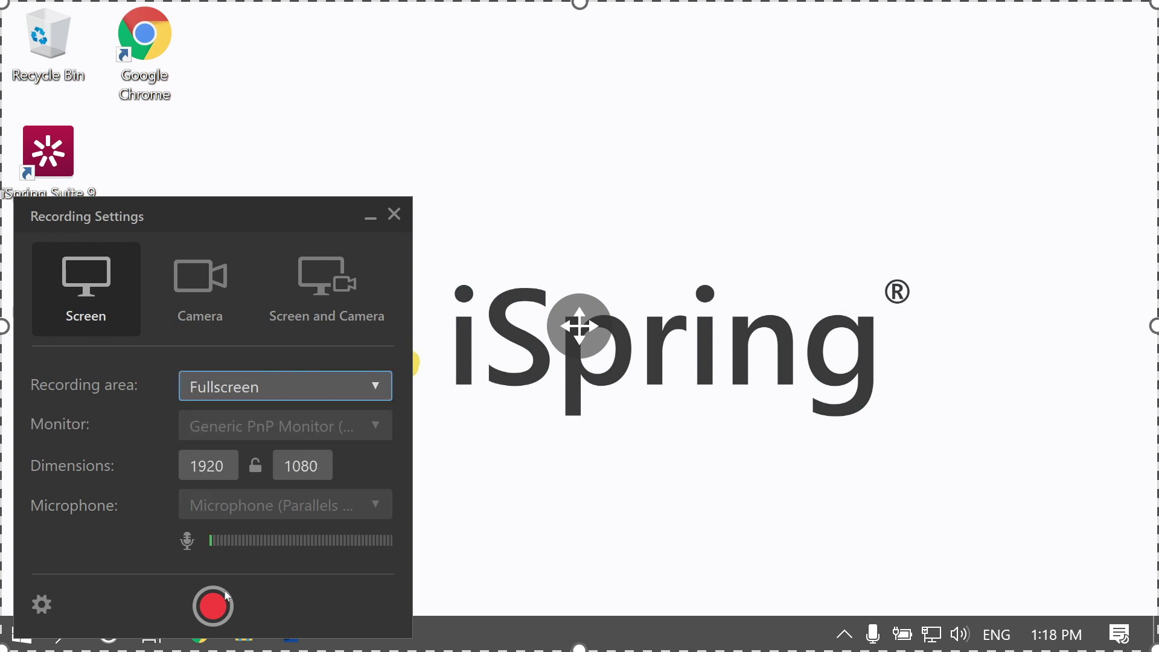
{"action": "left_click", "coordinate": [223, 597]}
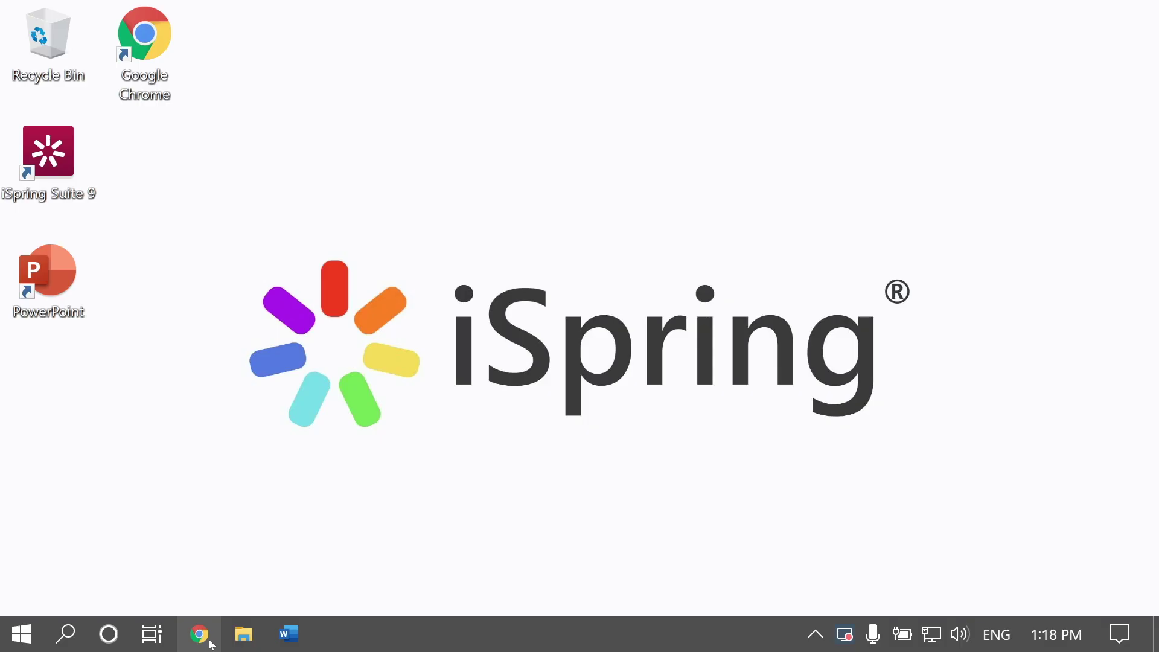
Load the iSpring website in Chrome by searching 'ispring', then stop recording with F10.
{"action": "left_click", "coordinate": [208, 635]}
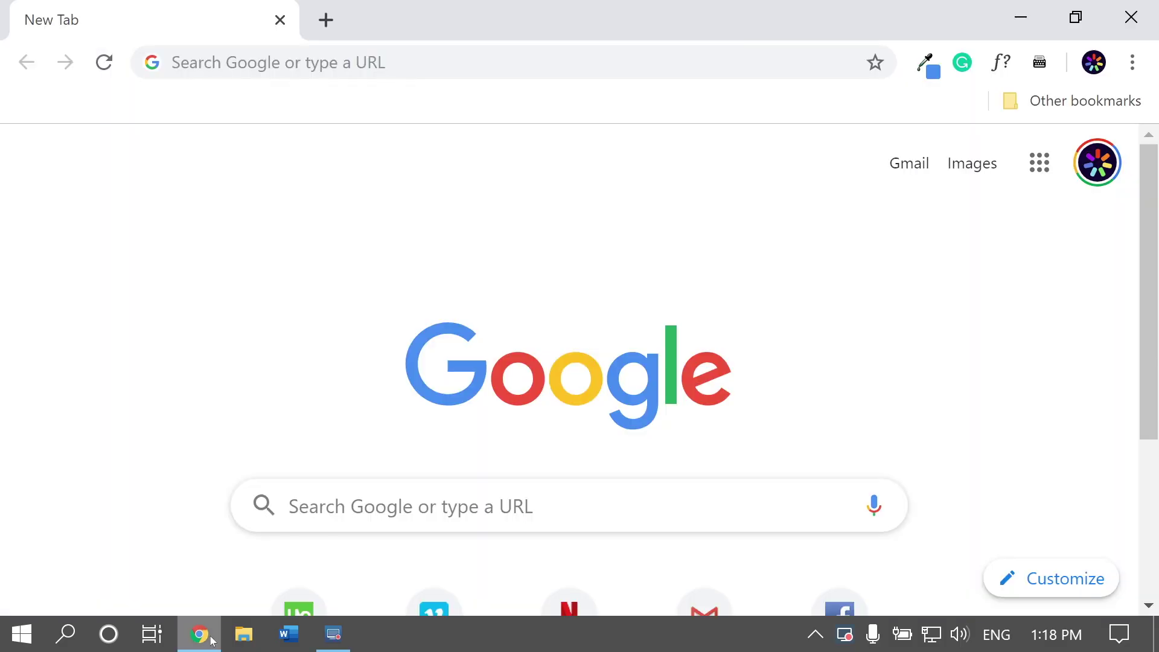
{"action": "type", "text": "ispringsolutions.com"}
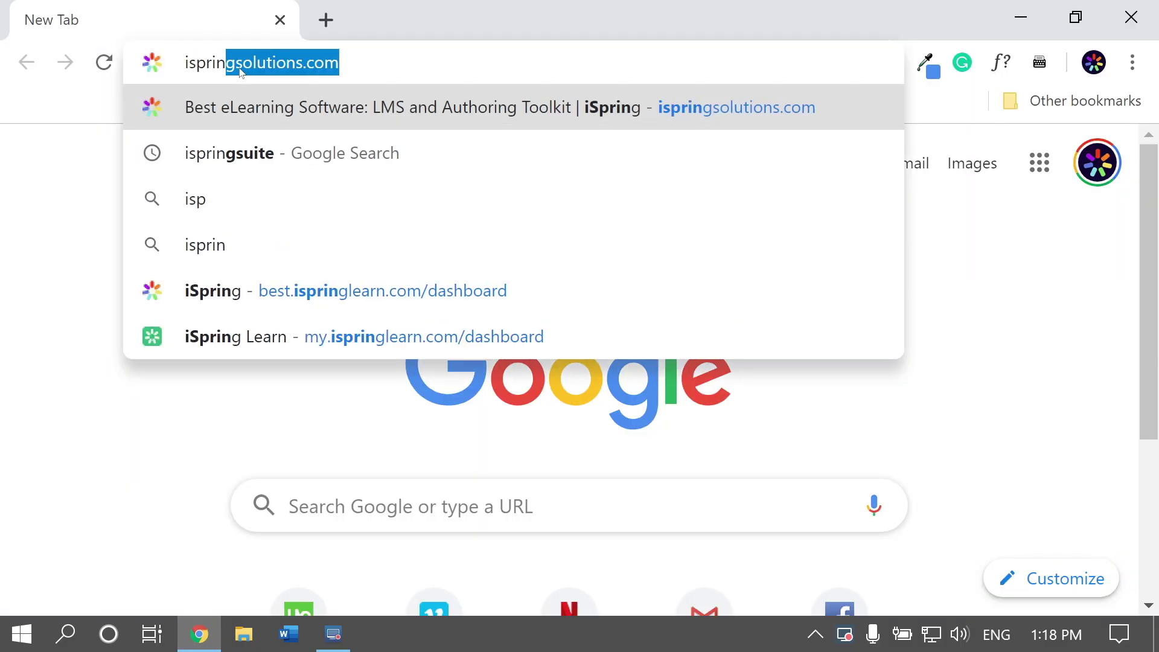
{"action": "key", "text": "Return"}
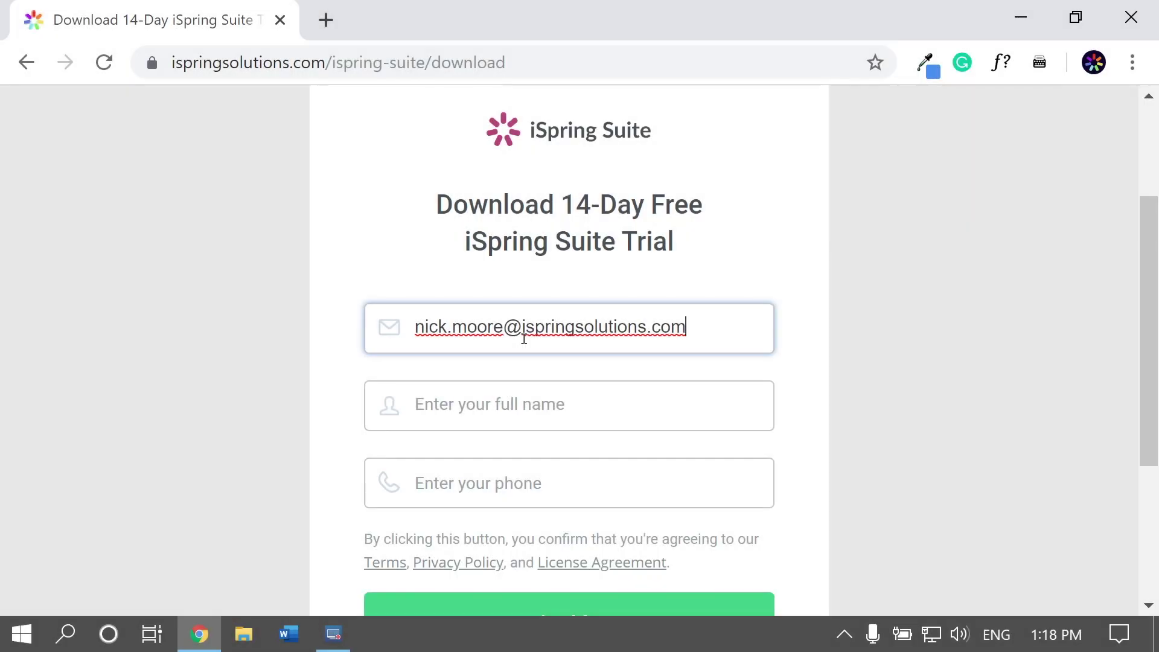
{"action": "key", "text": "F10"}
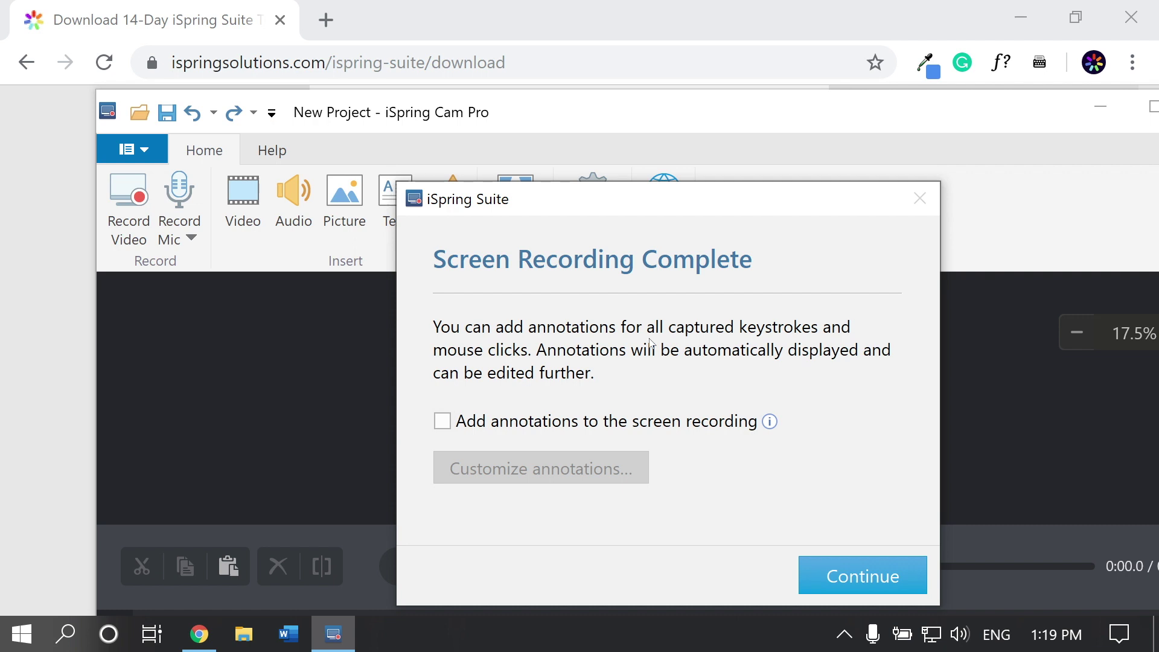
Enable keystroke and click annotations and continue to the editor with the recording.
{"action": "left_click", "coordinate": [443, 424]}
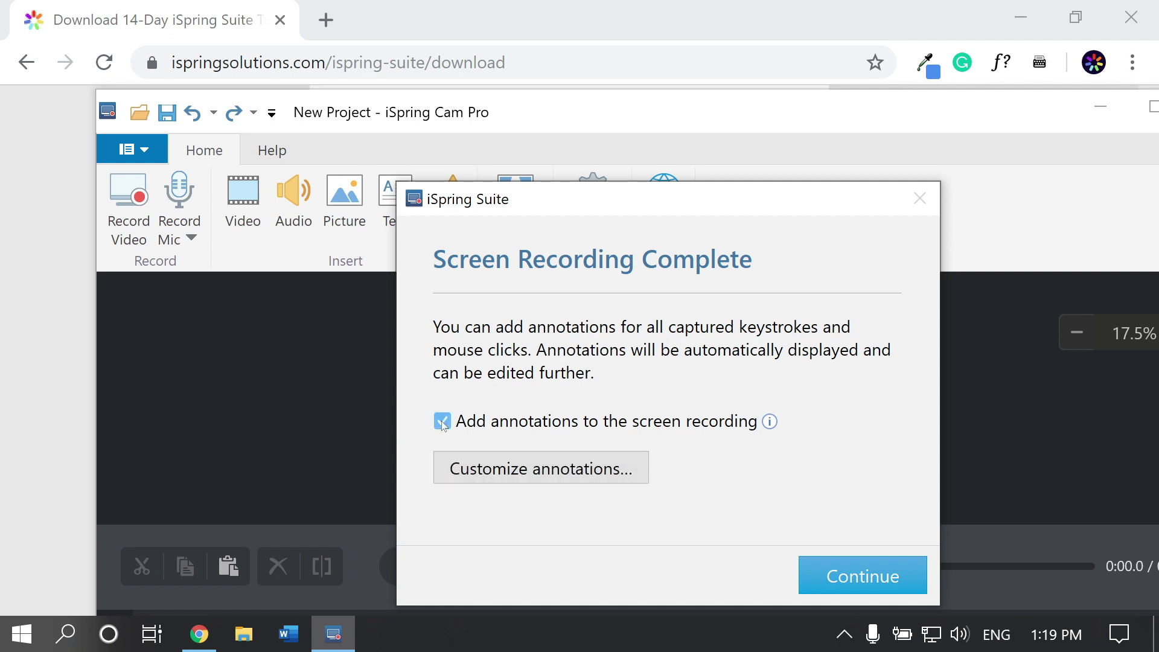
{"action": "left_click", "coordinate": [851, 576]}
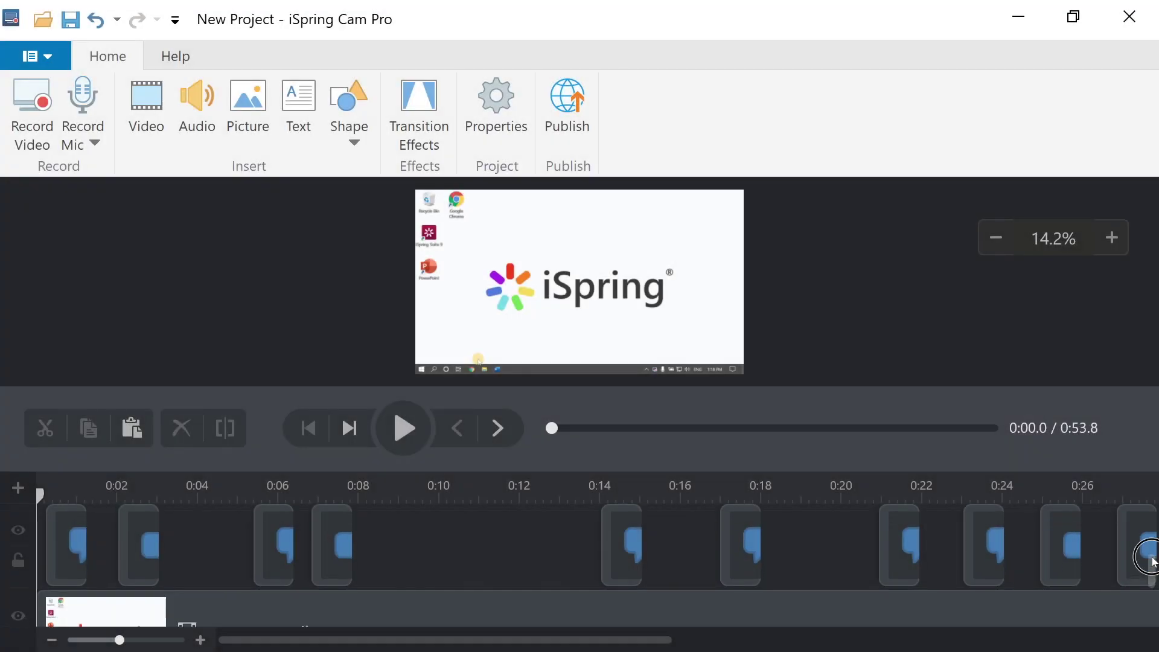
{"action": "left_click_drag", "start_coordinate": [1151, 552], "coordinate": [1151, 576]}
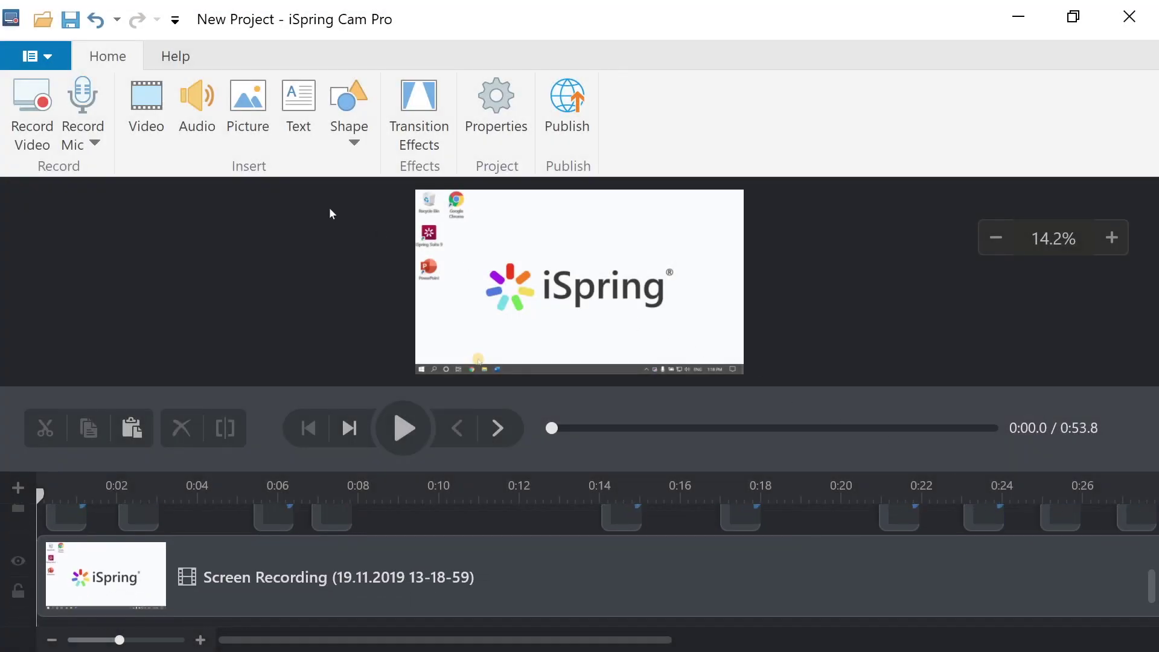
Record the pasted free-trial script as a mic narration and add it to the timeline.
{"action": "left_click", "coordinate": [81, 98]}
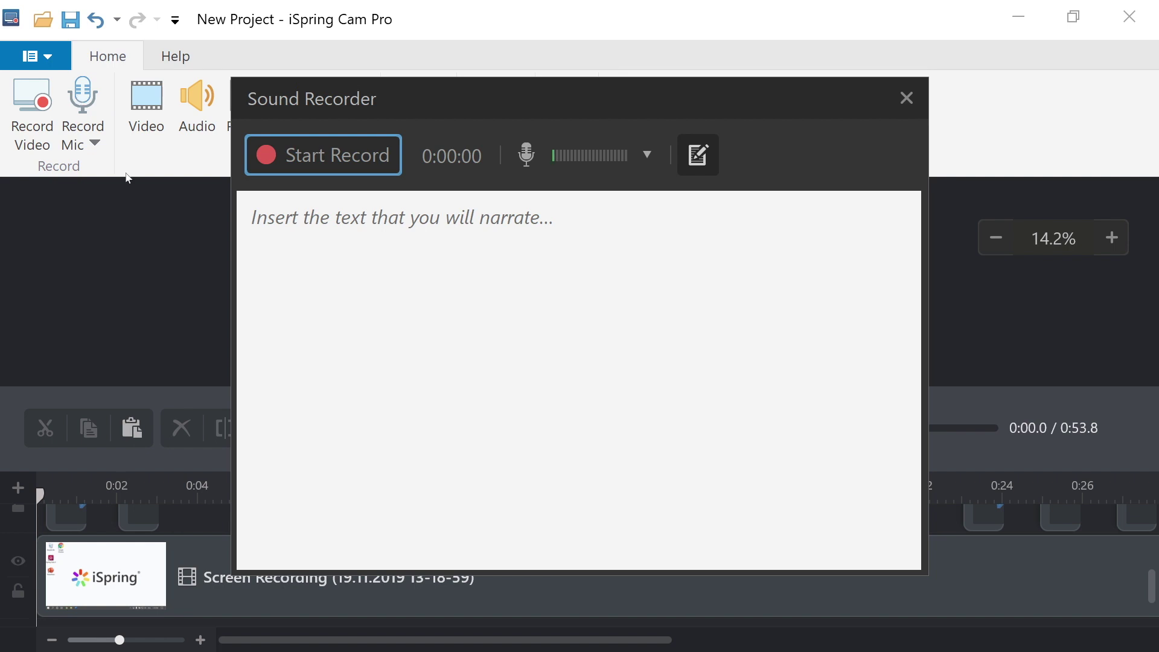
{"action": "left_click", "coordinate": [263, 231]}
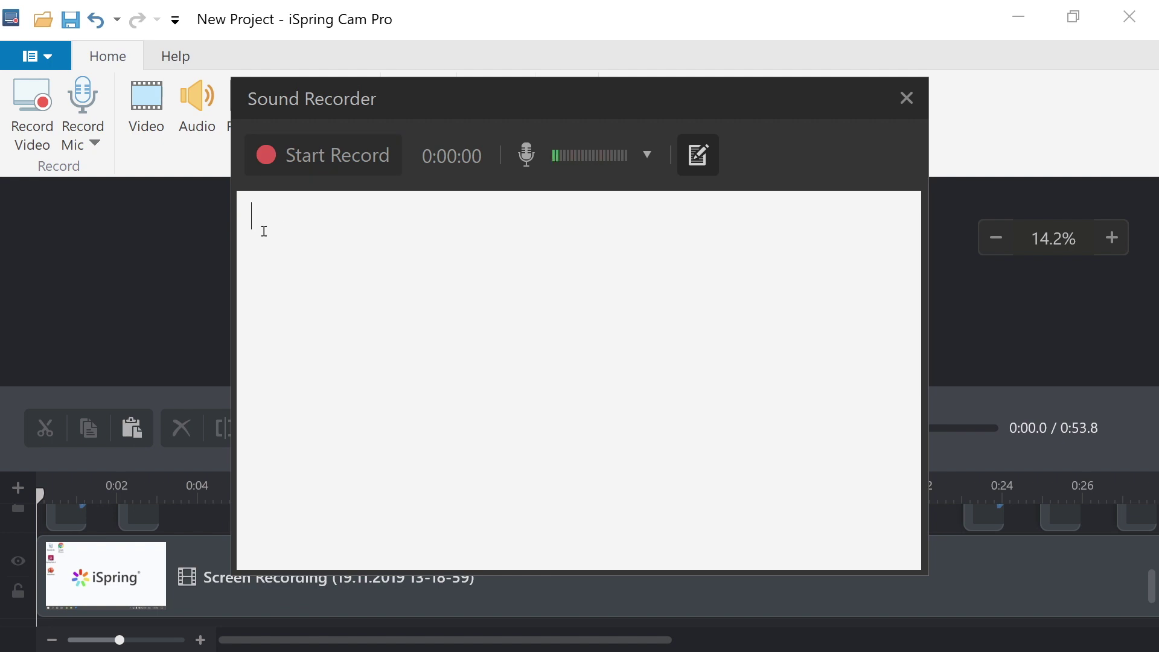
{"action": "type", "text": "Here’s How to start a free trial with iSpring Suite. Begin by heading to the website and click the Start Free Trial Button. Then type your email address."}
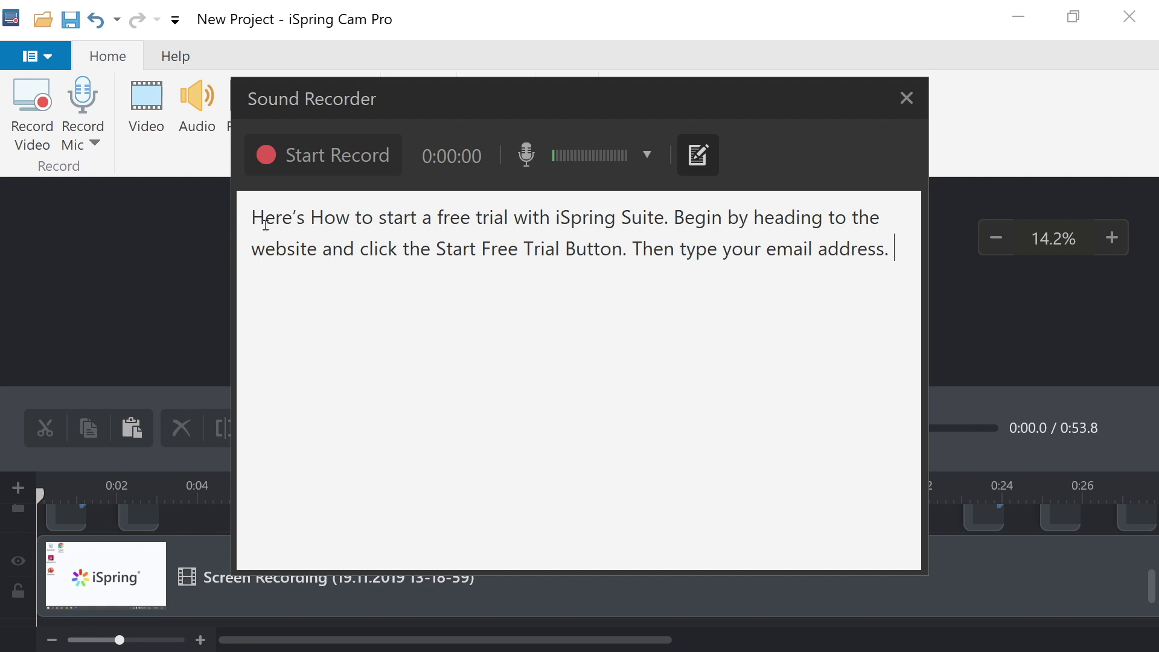
{"action": "left_click", "coordinate": [296, 158]}
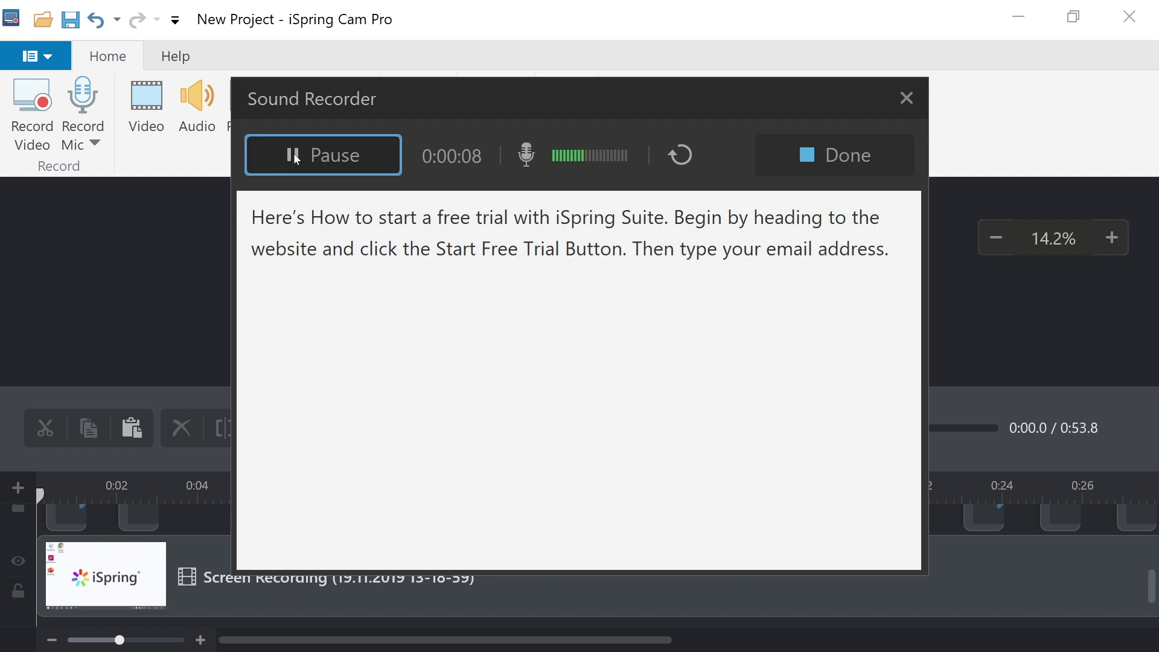
{"action": "left_click", "coordinate": [850, 158]}
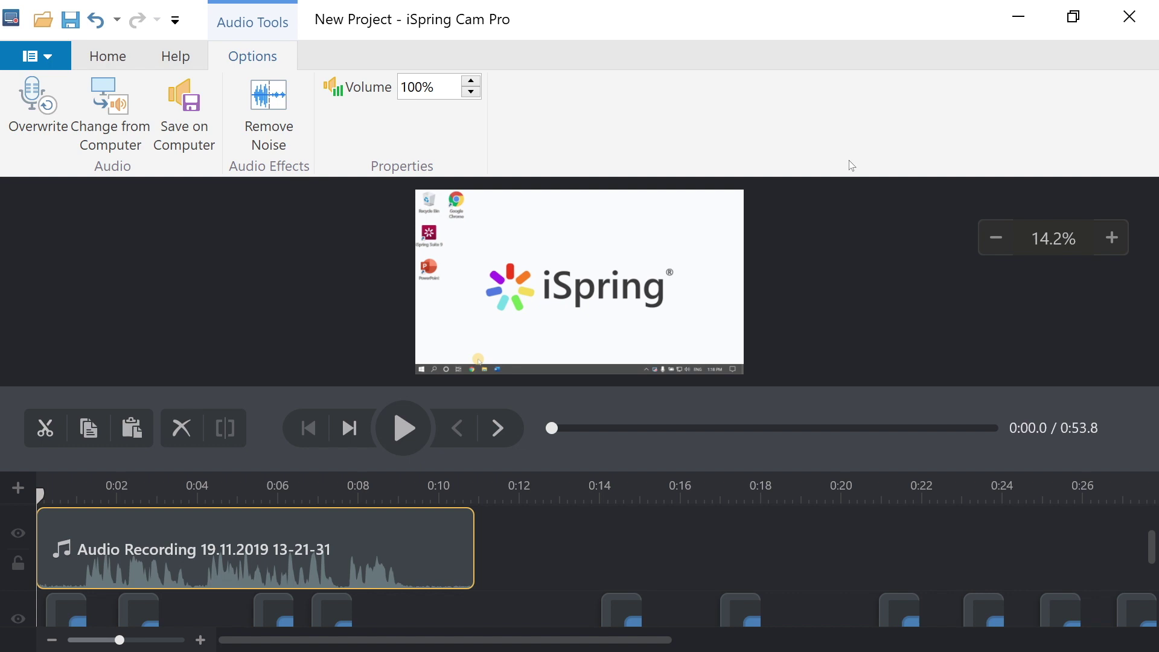
Deselect the audio clip and launch Record Video from the Home tab.
{"action": "left_click", "coordinate": [515, 537]}
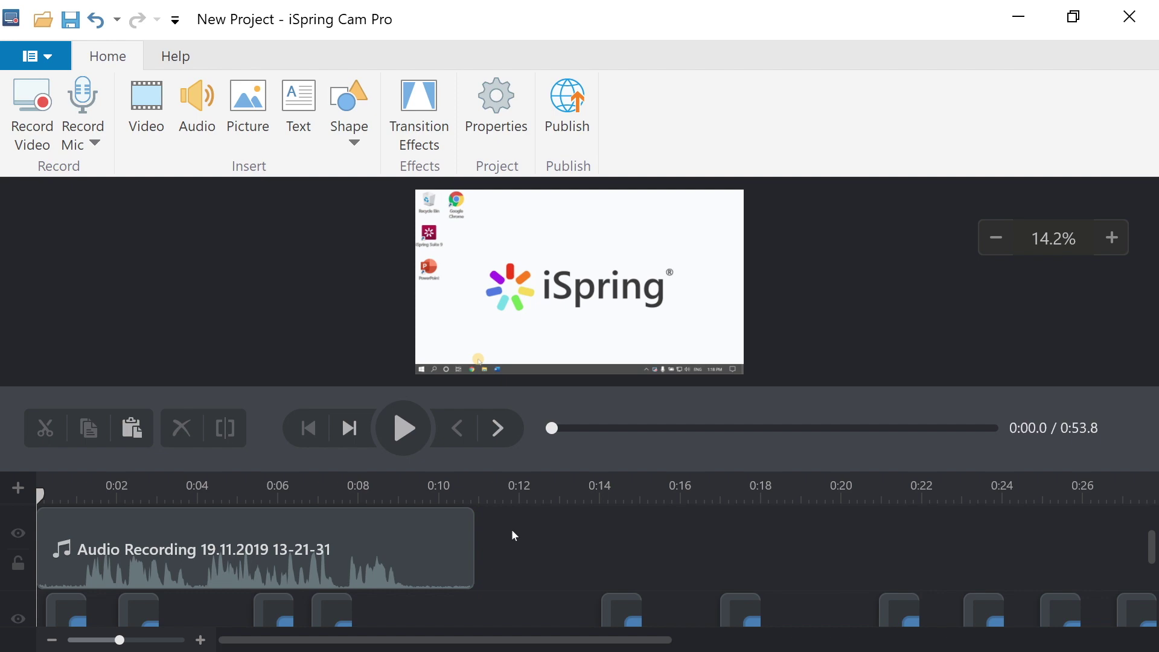
{"action": "left_click", "coordinate": [27, 118]}
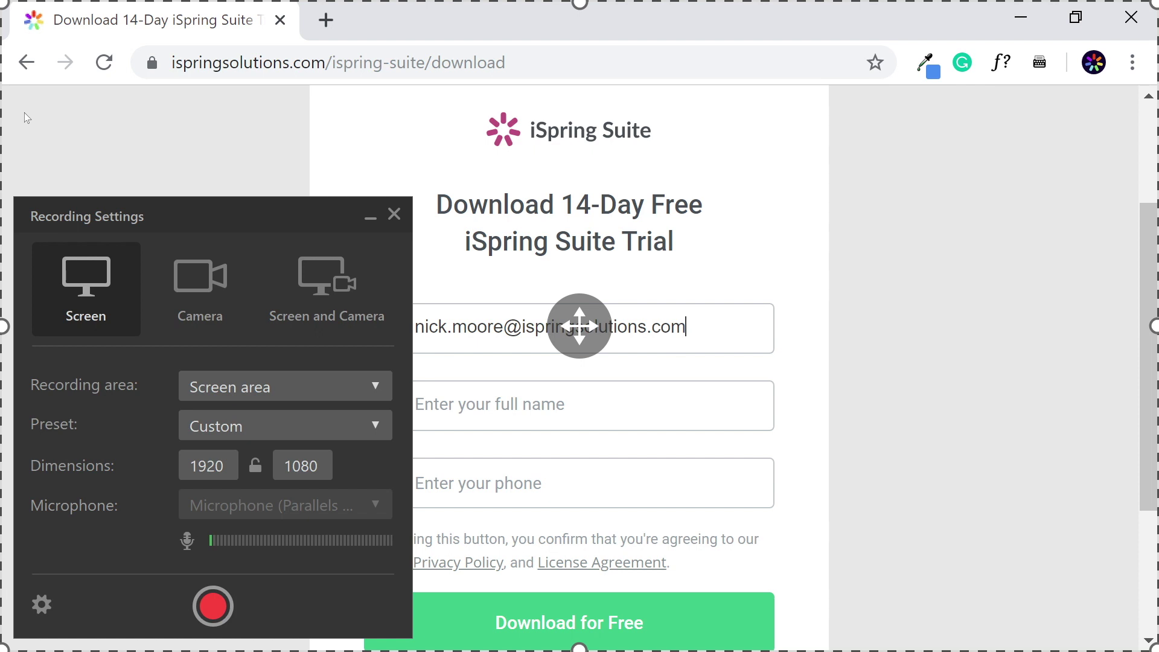
Choose the Screen and Camera capture mode.
{"action": "left_click", "coordinate": [320, 296]}
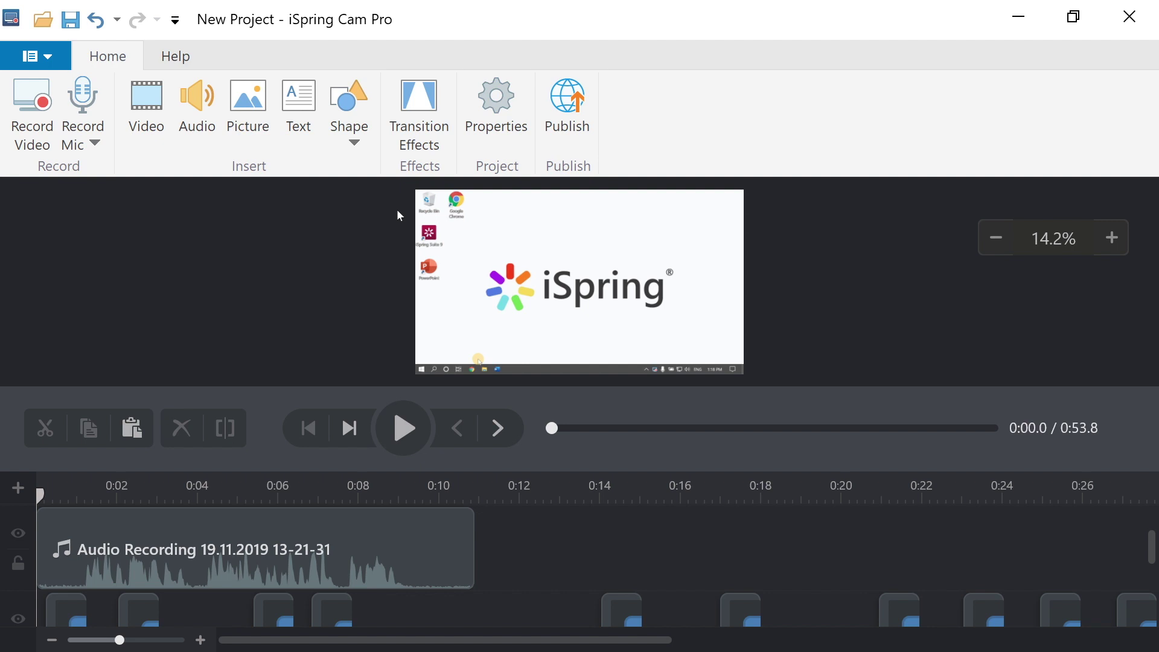
Move the narration clip later so it starts around 0:06.
{"action": "left_click", "coordinate": [305, 490]}
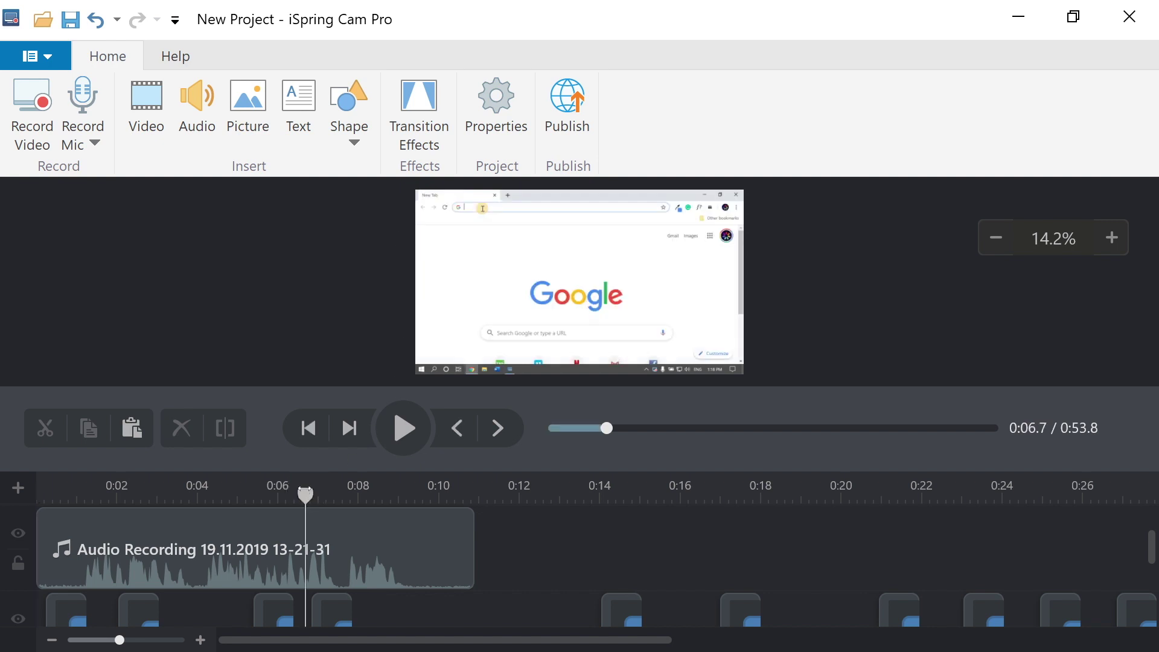
{"action": "left_click_drag", "start_coordinate": [120, 640], "coordinate": [70, 640]}
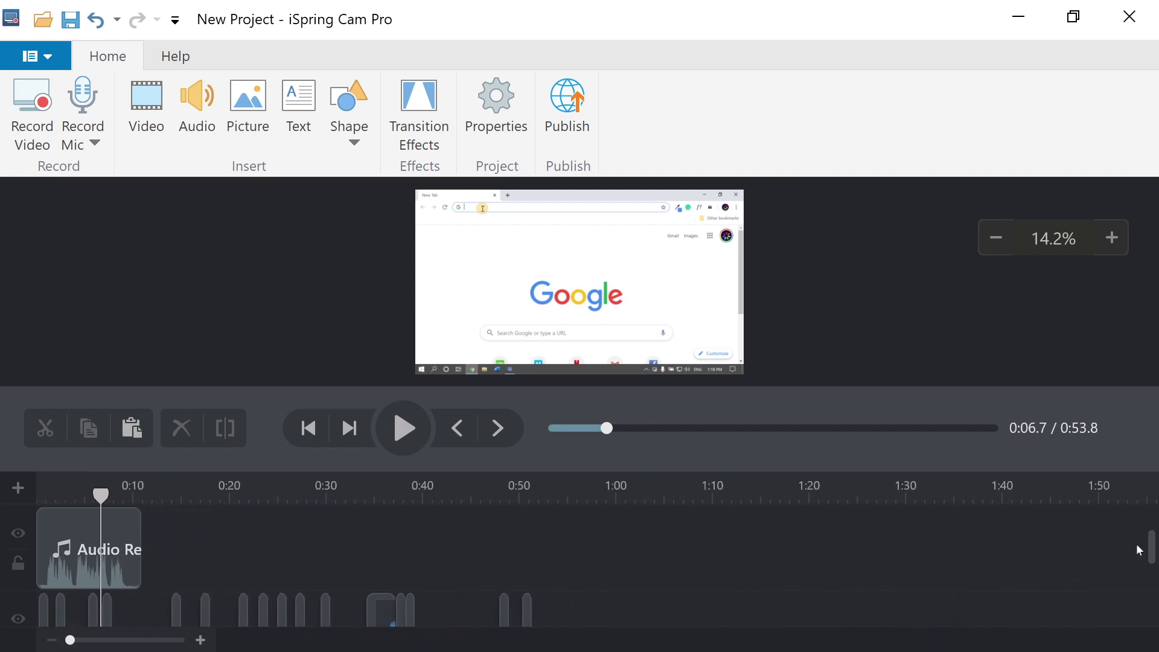
{"action": "left_click_drag", "start_coordinate": [1152, 547], "coordinate": [1146, 579]}
{"action": "mouse_move", "coordinate": [101, 495]}
{"action": "left_mouse_down"}
{"action": "mouse_move", "coordinate": [172, 498]}
{"action": "mouse_move", "coordinate": [90, 496]}
{"action": "left_mouse_up"}
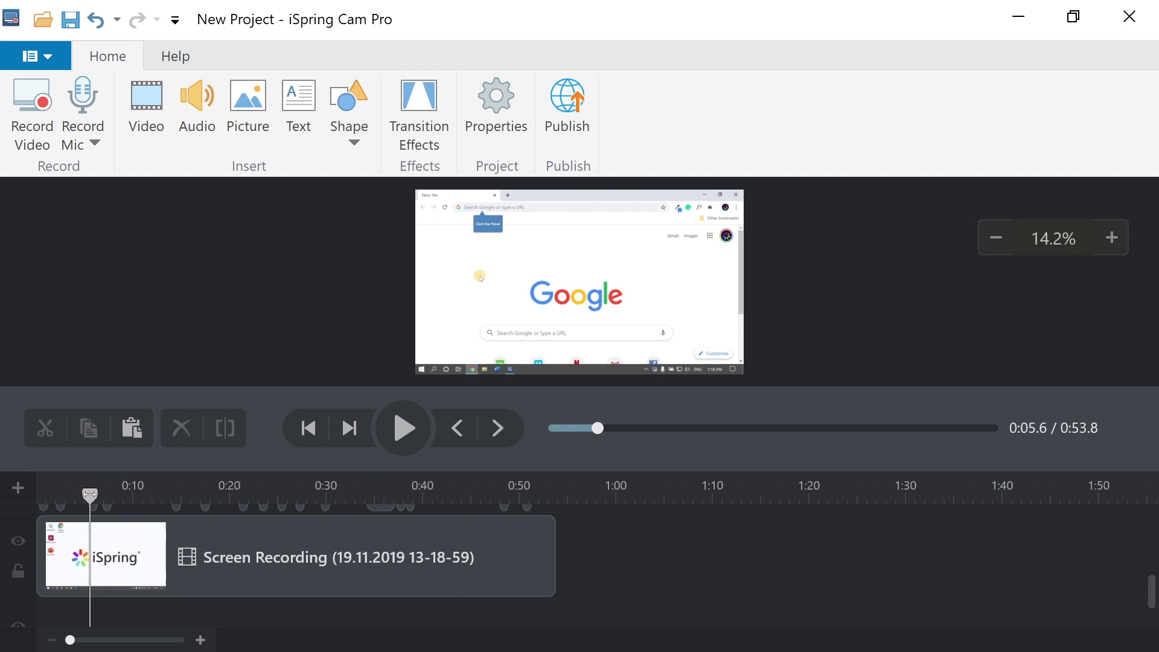
{"action": "left_click_drag", "start_coordinate": [1149, 608], "coordinate": [1139, 535]}
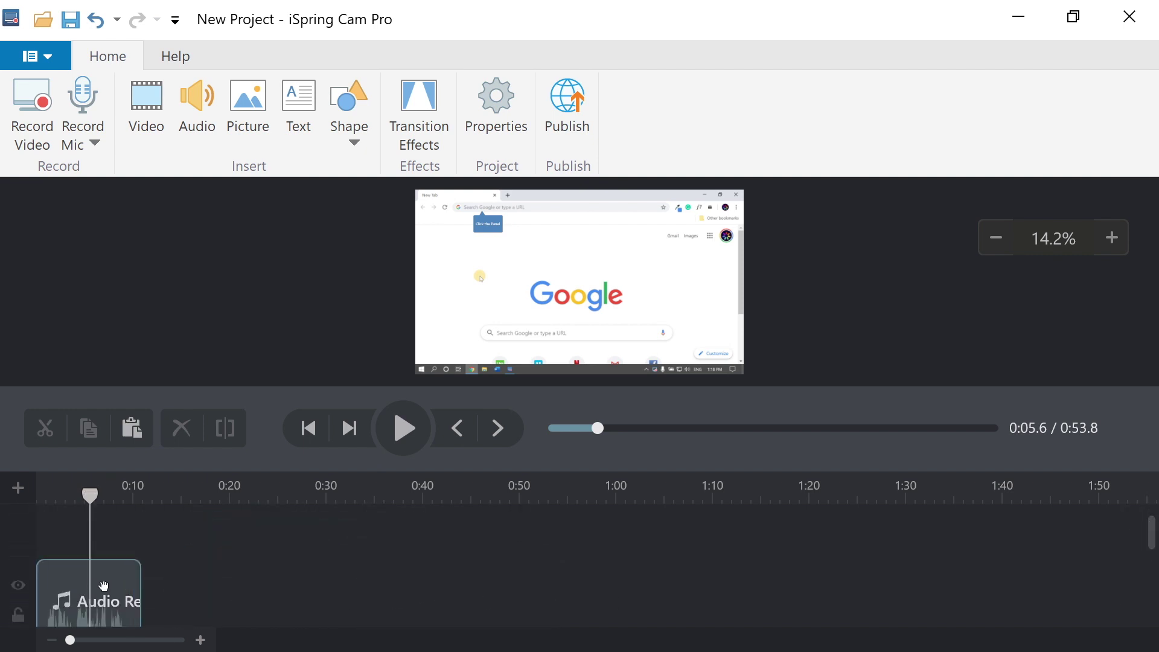
{"action": "left_click_drag", "start_coordinate": [99, 588], "coordinate": [139, 586]}
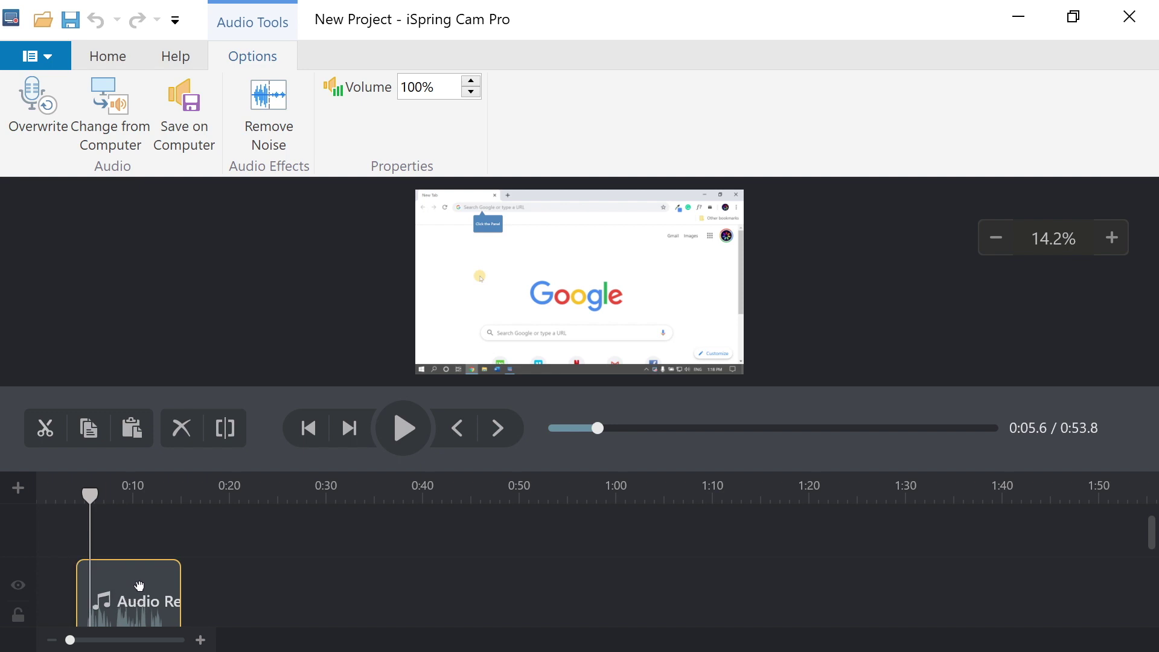
{"action": "mouse_move", "coordinate": [1152, 543]}
{"action": "left_mouse_down"}
{"action": "mouse_move", "coordinate": [1141, 575]}
{"action": "mouse_move", "coordinate": [1141, 556]}
{"action": "left_mouse_up"}
Trim the narration clip's start to the playhead position.
{"action": "mouse_move", "coordinate": [134, 518]}
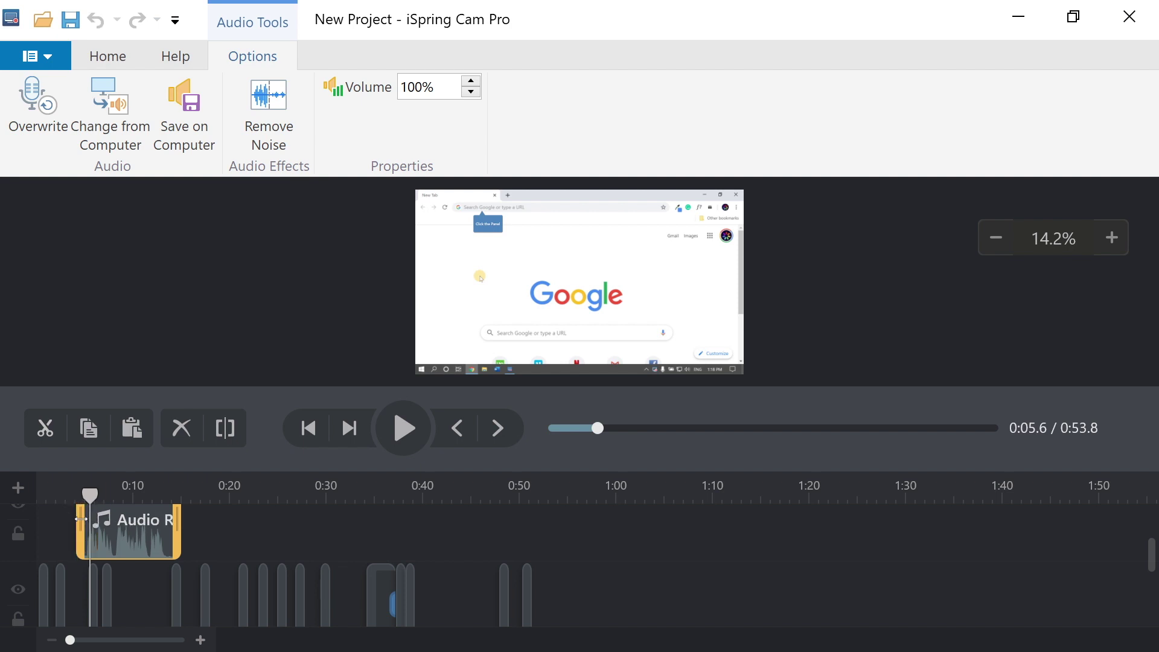
{"action": "left_click", "coordinate": [90, 499]}
{"action": "left_click_drag", "start_coordinate": [91, 498], "coordinate": [173, 526]}
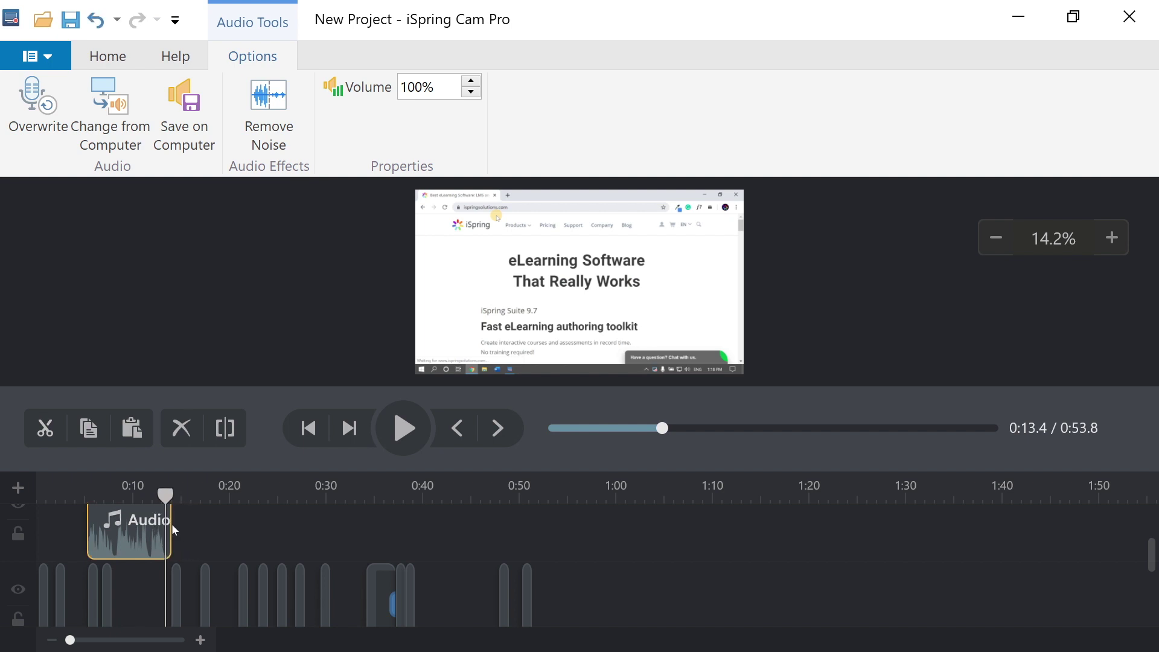
Remove background noise from the narration and split the screen recording at 0:04.6.
{"action": "left_click", "coordinate": [269, 104]}
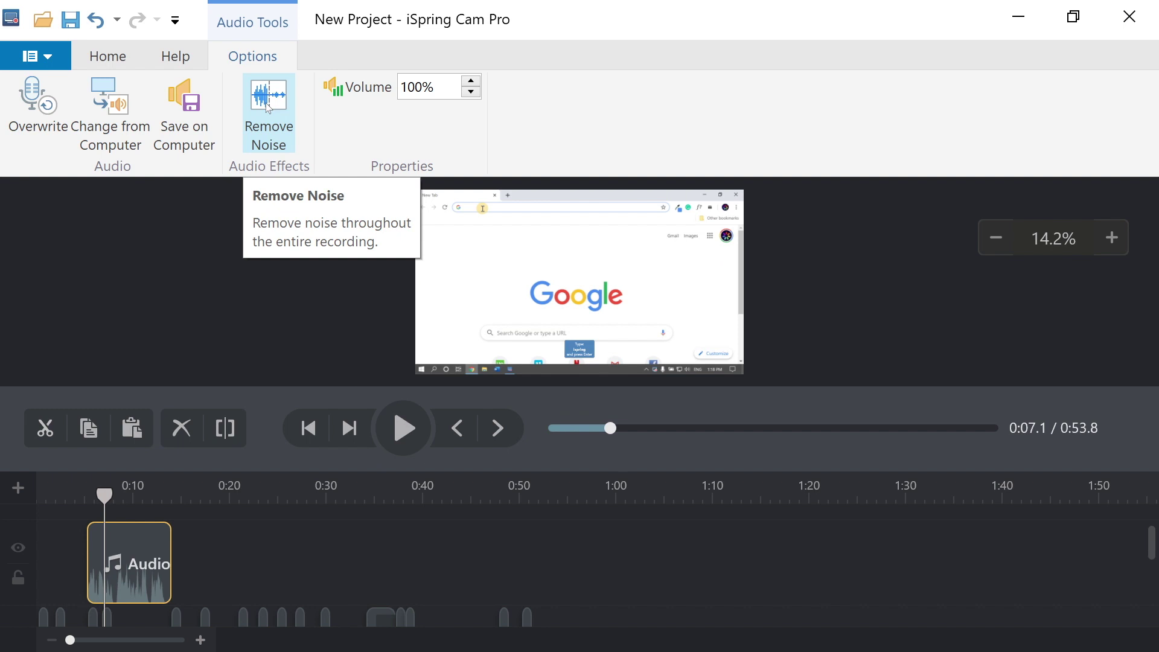
{"action": "left_click_drag", "start_coordinate": [1145, 541], "coordinate": [1142, 573]}
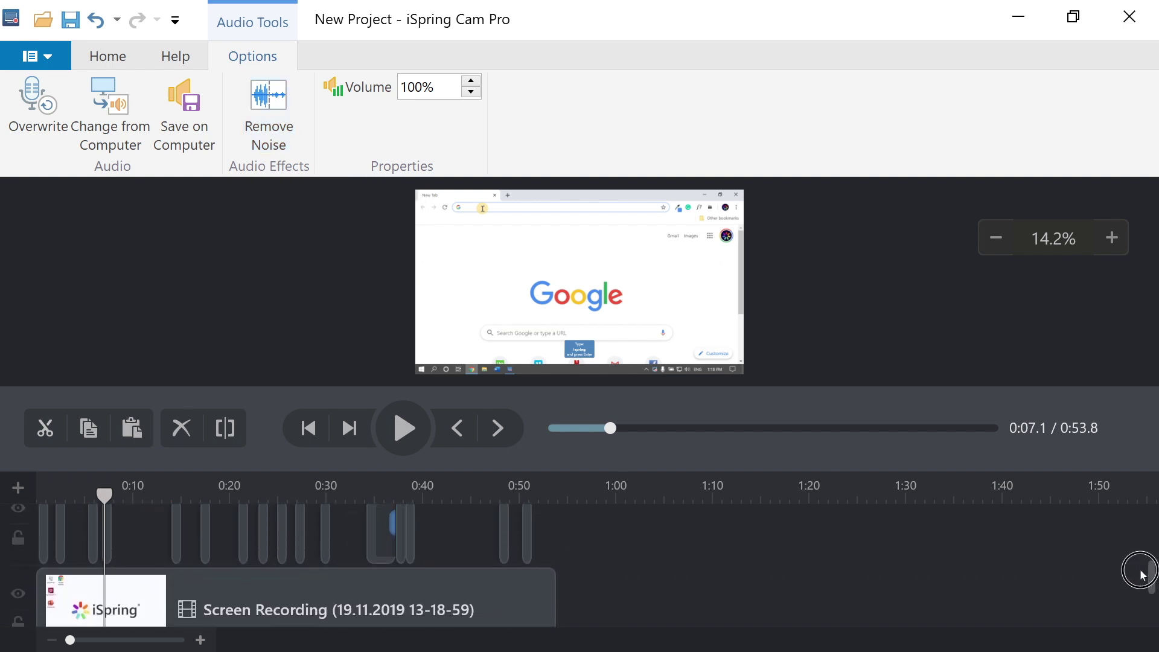
{"action": "left_click", "coordinate": [1141, 549]}
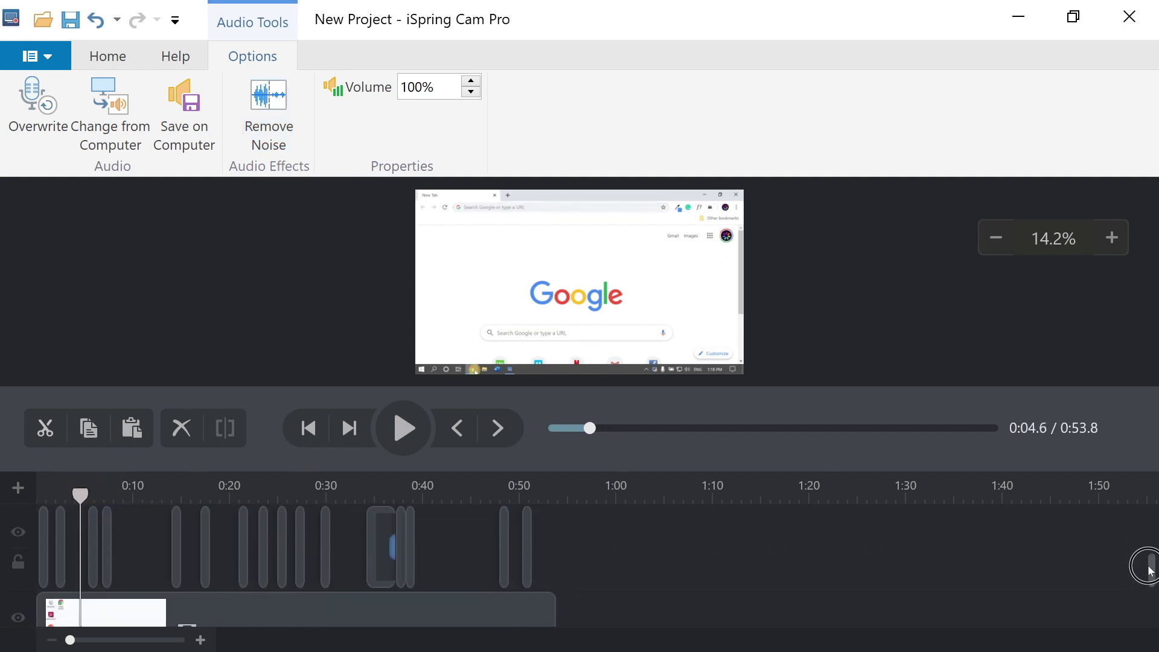
{"action": "left_click", "coordinate": [258, 616]}
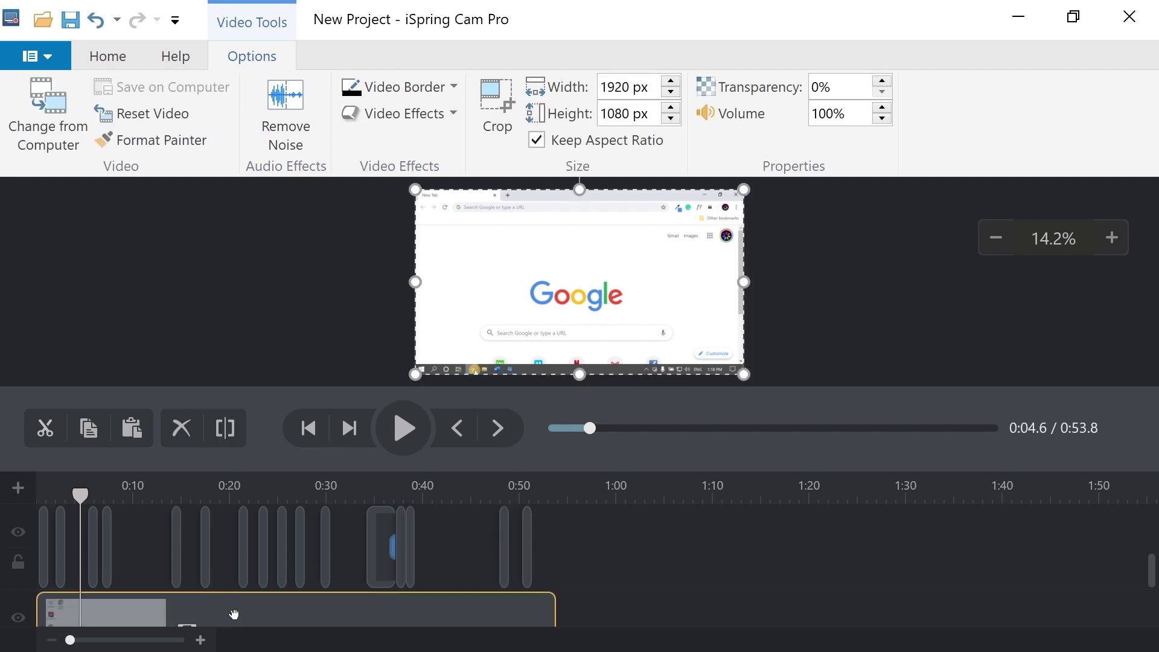
{"action": "left_click", "coordinate": [224, 428]}
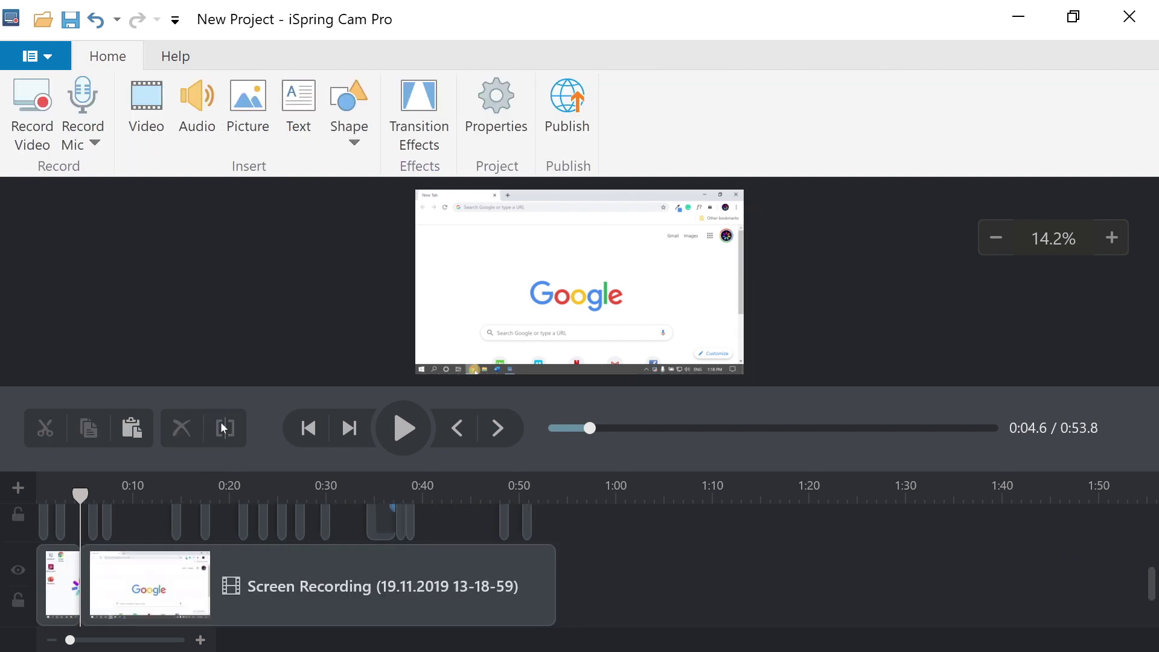
Delete the two annotation clips at the very start of the timeline.
{"action": "left_click", "coordinate": [72, 564]}
{"action": "scroll", "coordinate": [68, 553], "scroll_direction": "up", "scroll_amount": 2}
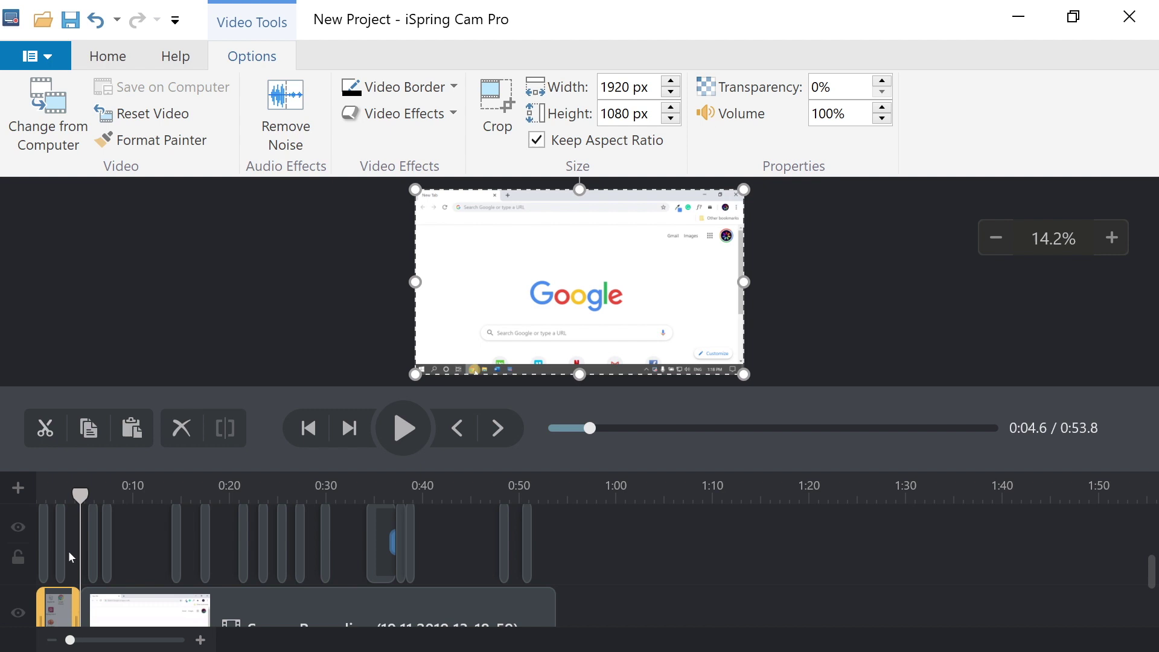
{"action": "left_click", "coordinate": [45, 559]}
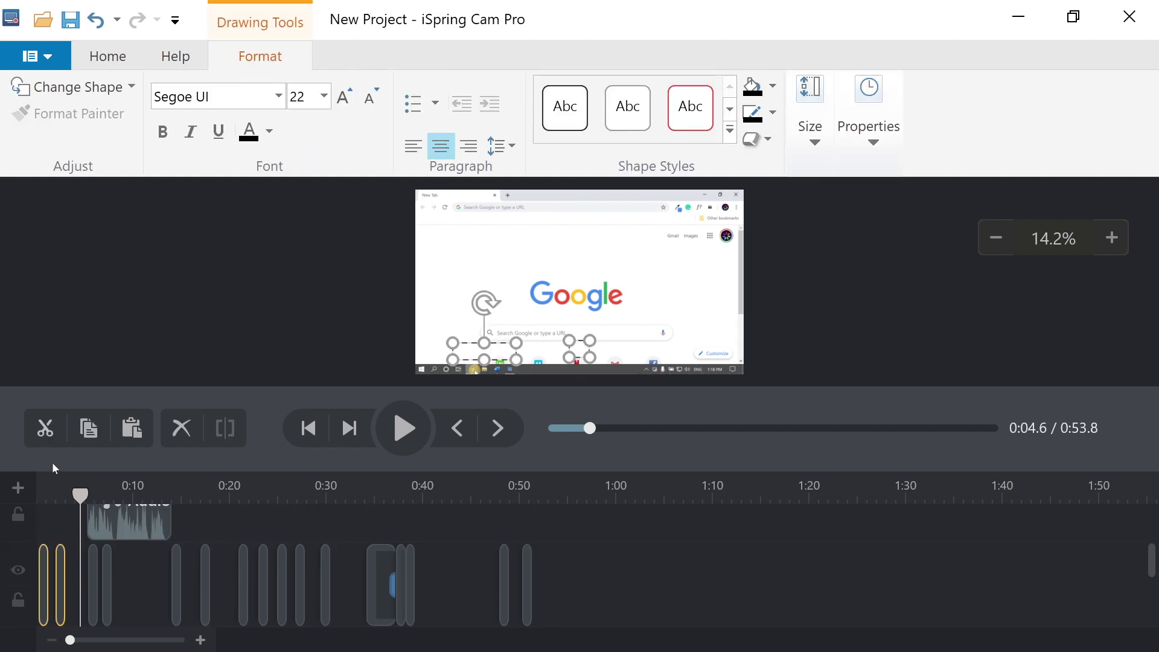
{"action": "left_click", "coordinate": [48, 430]}
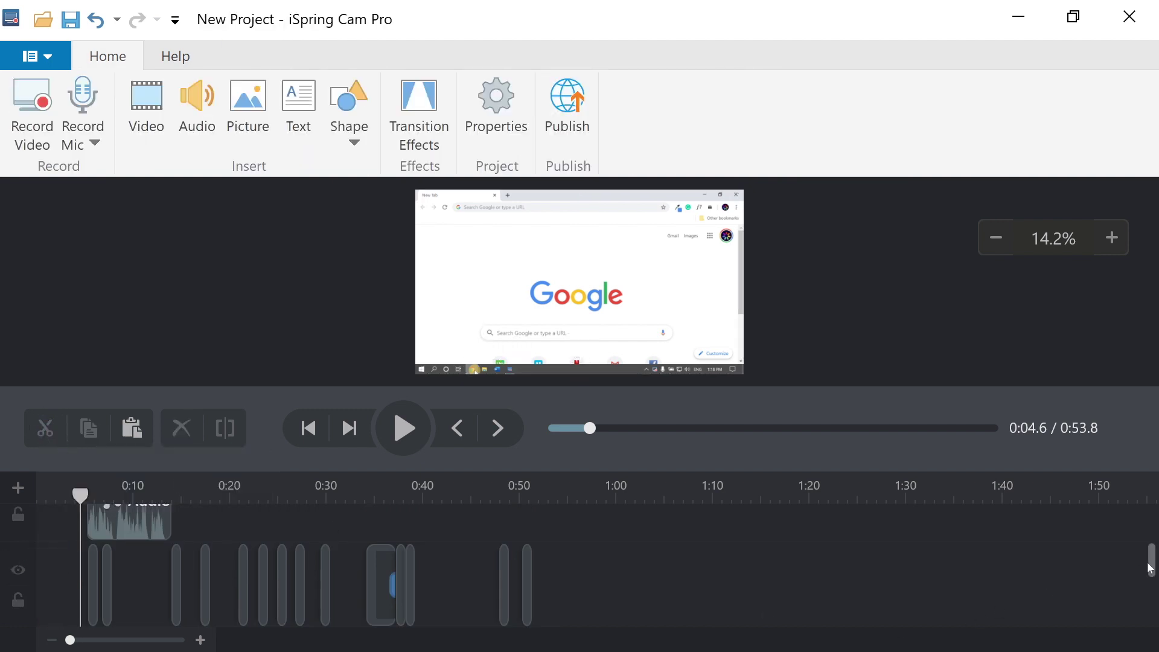
Cut the opening 4.6-second piece out of the screen recording.
{"action": "scroll", "coordinate": [1150, 568], "scroll_direction": "down", "scroll_amount": 1}
{"action": "left_click", "coordinate": [56, 622]}
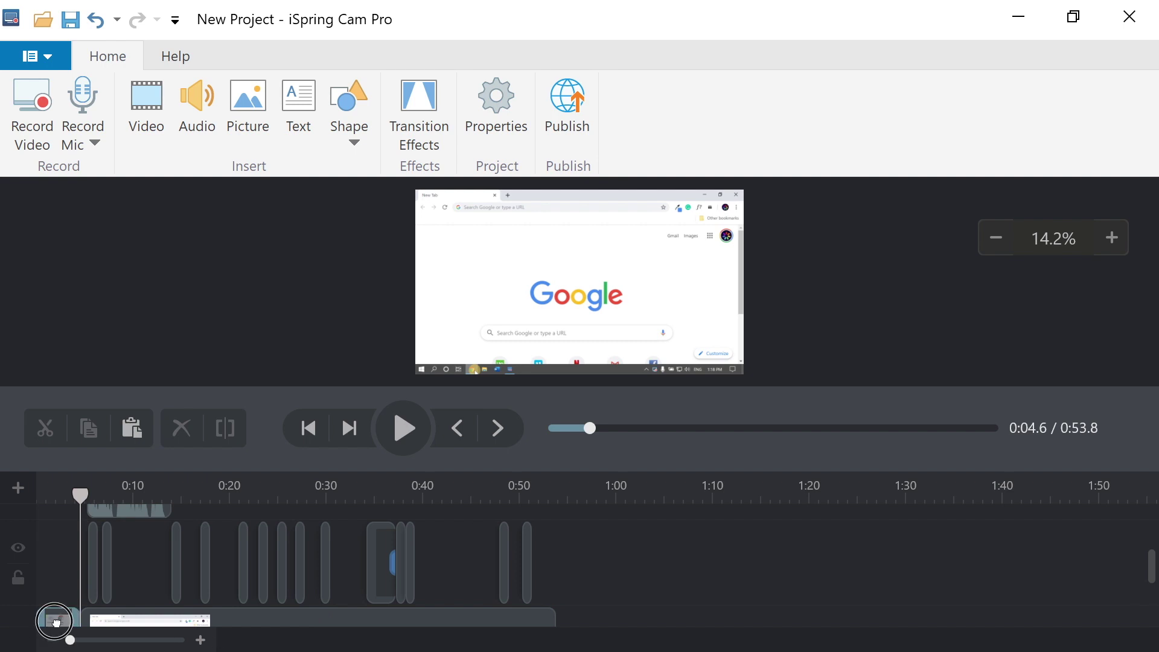
{"action": "left_click", "coordinate": [45, 428]}
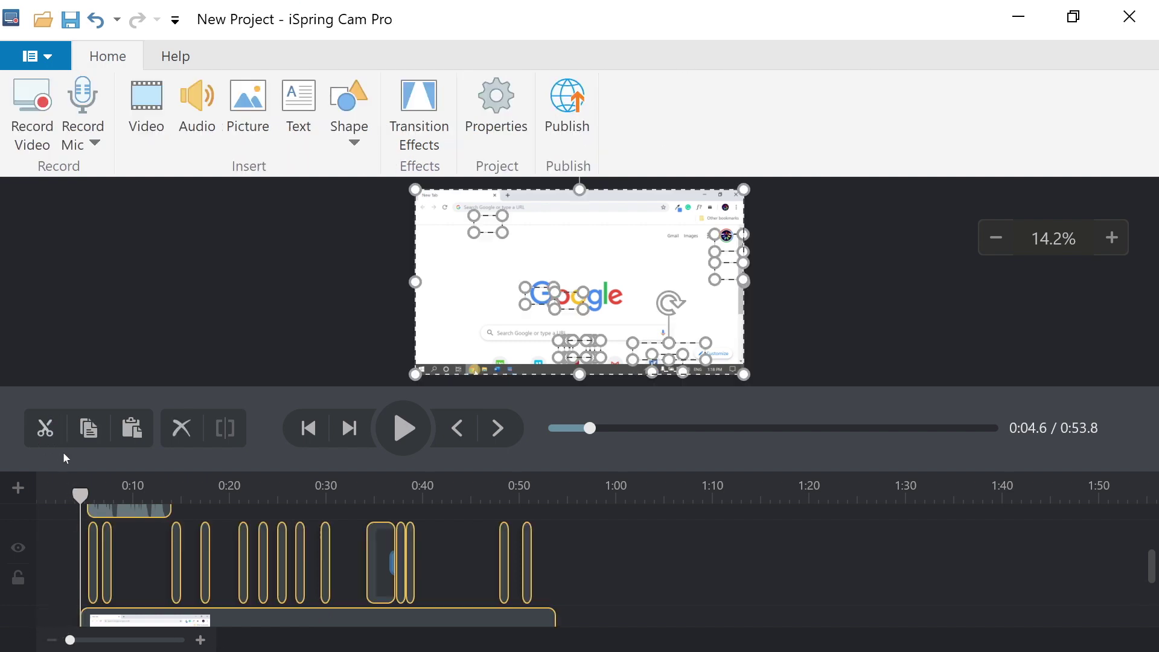
Return to the video's start and draw a text box on the blank opening frame.
{"action": "left_click", "coordinate": [41, 492]}
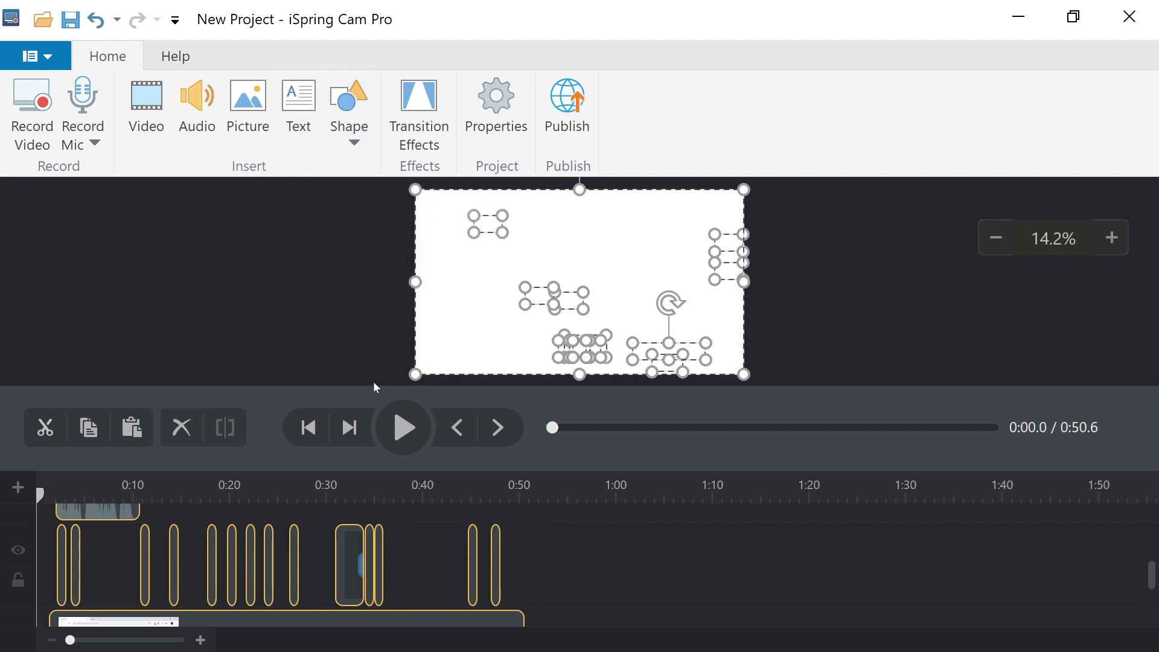
{"action": "left_click_drag", "start_coordinate": [373, 382], "coordinate": [367, 512]}
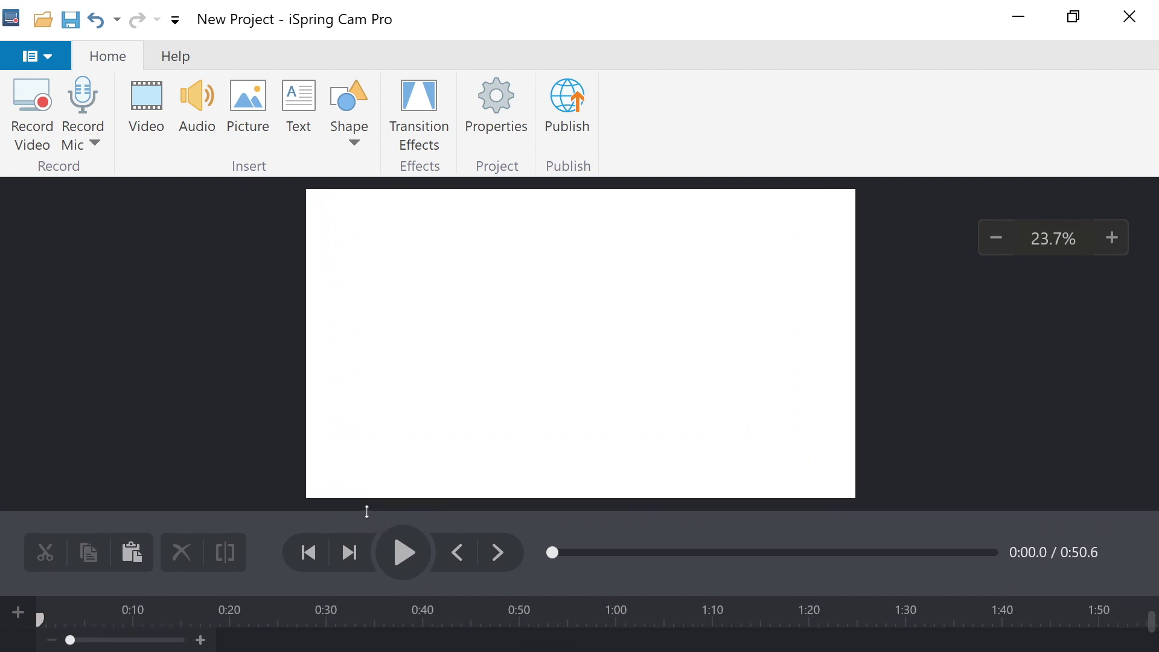
{"action": "left_click", "coordinate": [298, 109]}
{"action": "left_click_drag", "start_coordinate": [346, 229], "coordinate": [708, 406]}
Make the box read 'Getting Started' at size 240, centred, pink-filled, moved to the top.
{"action": "key", "text": "ctrl+v"}
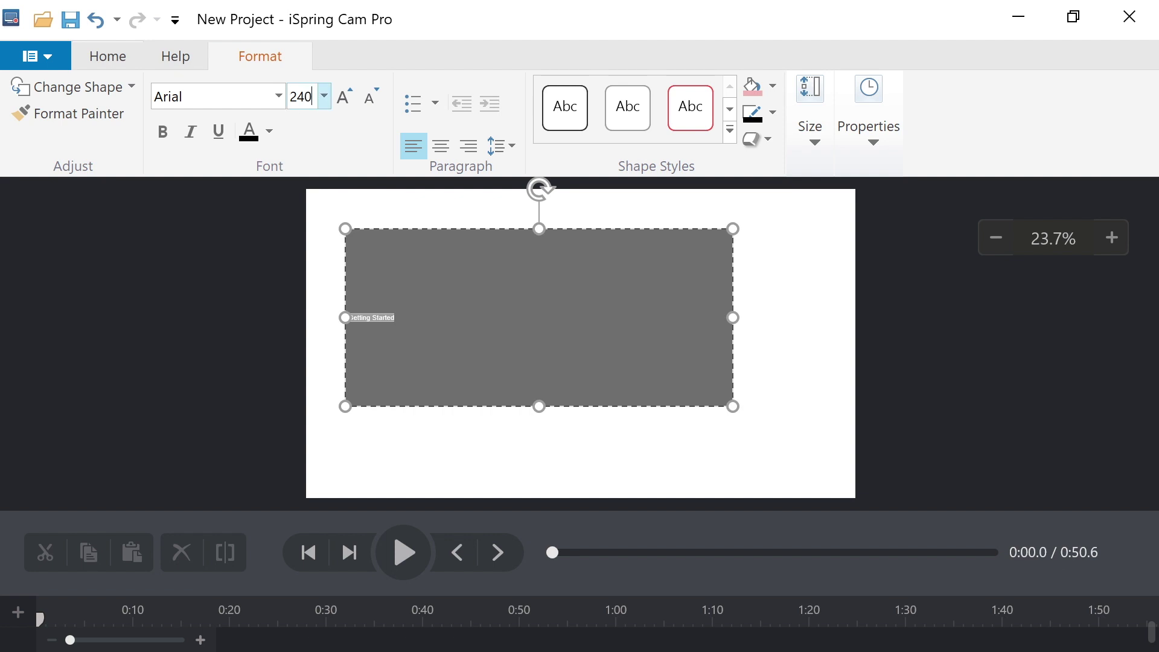
{"action": "key", "text": "Return"}
{"action": "left_click", "coordinate": [441, 146]}
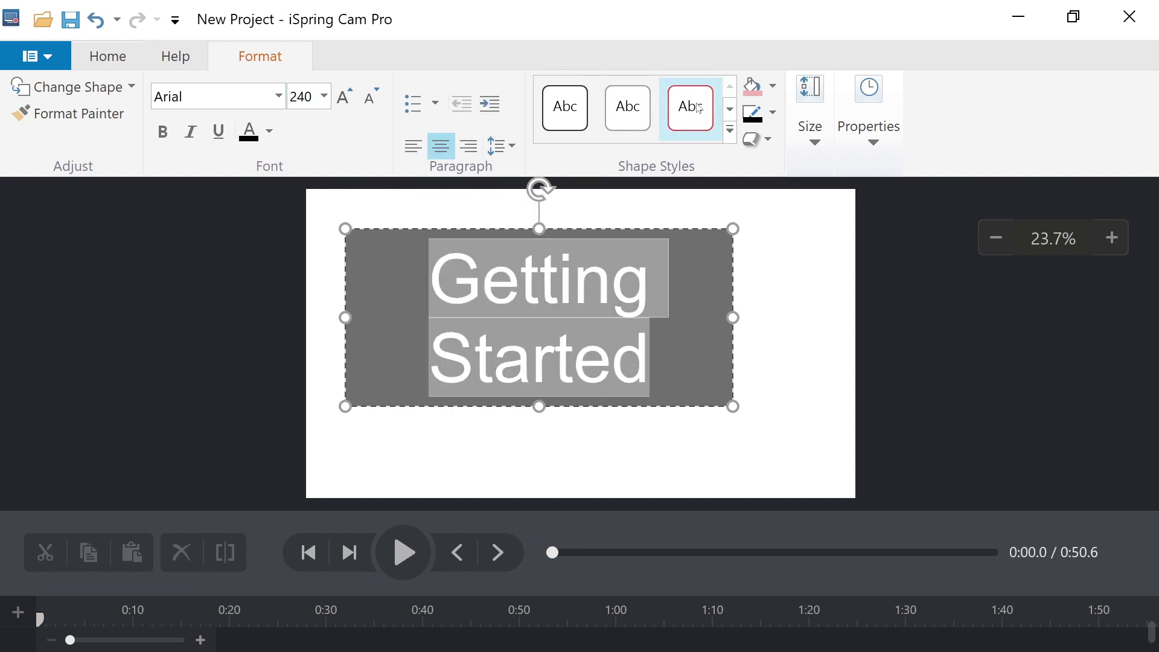
{"action": "left_click", "coordinate": [772, 86]}
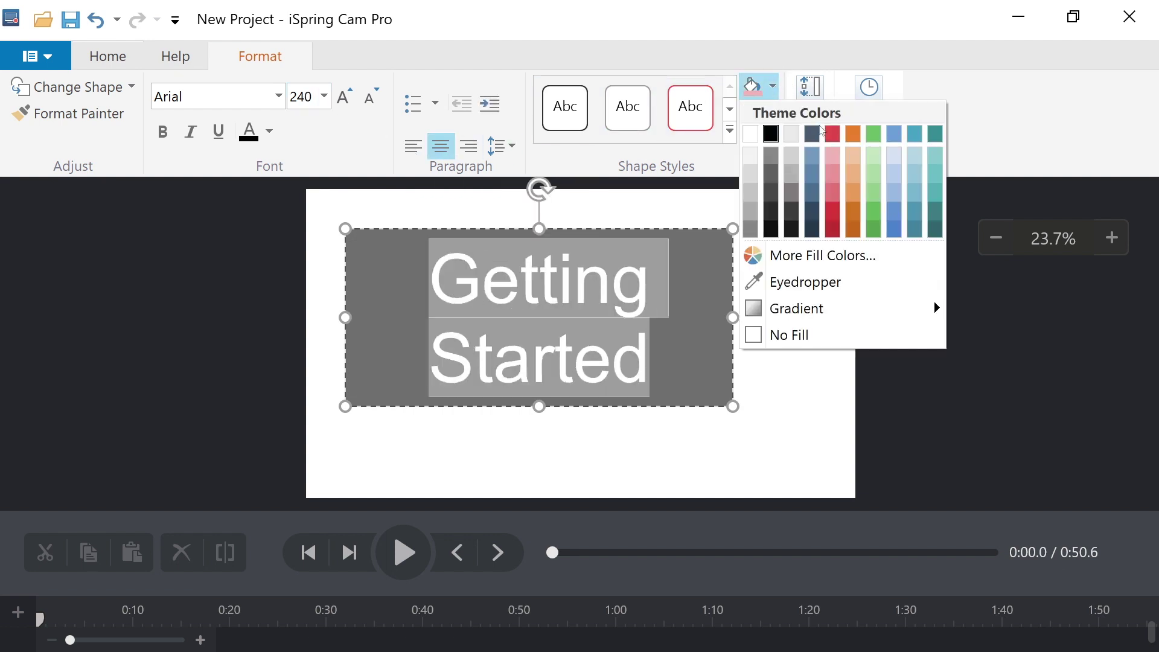
{"action": "left_click", "coordinate": [833, 155]}
{"action": "left_click_drag", "start_coordinate": [689, 268], "coordinate": [729, 235]}
Select the blue 'Type: ispring' callout at 0:04.3 and drag it larger.
{"action": "left_click", "coordinate": [627, 452]}
{"action": "left_click_drag", "start_coordinate": [604, 511], "coordinate": [622, 340]}
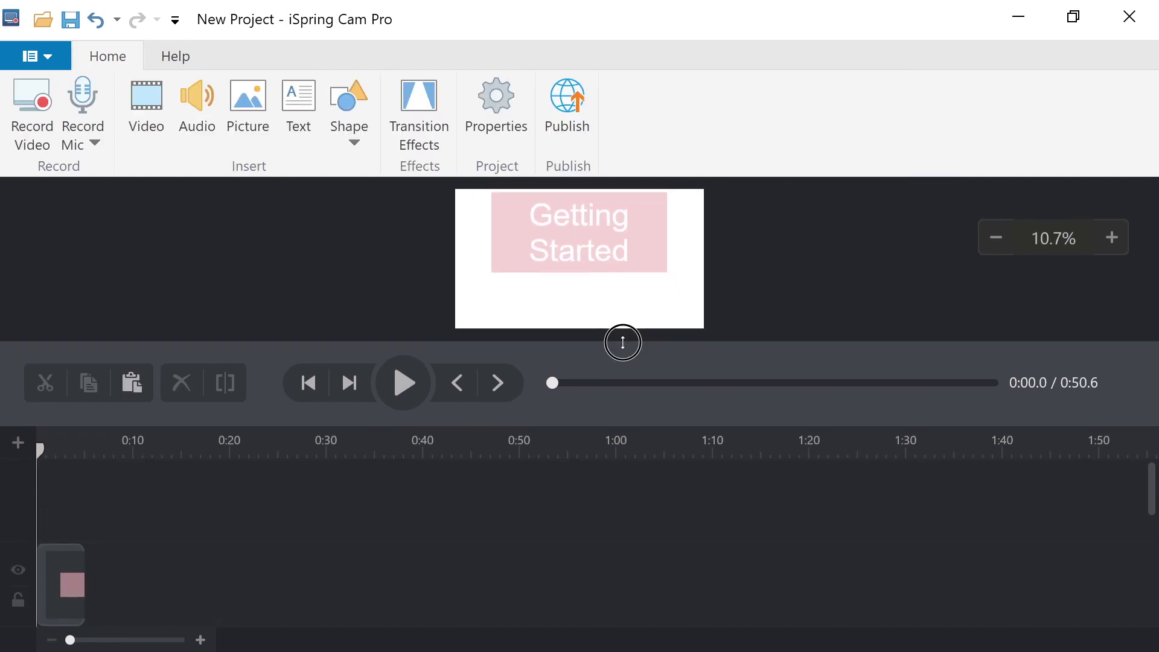
{"action": "left_click", "coordinate": [1152, 488]}
{"action": "left_click_drag", "start_coordinate": [1152, 488], "coordinate": [1147, 540]}
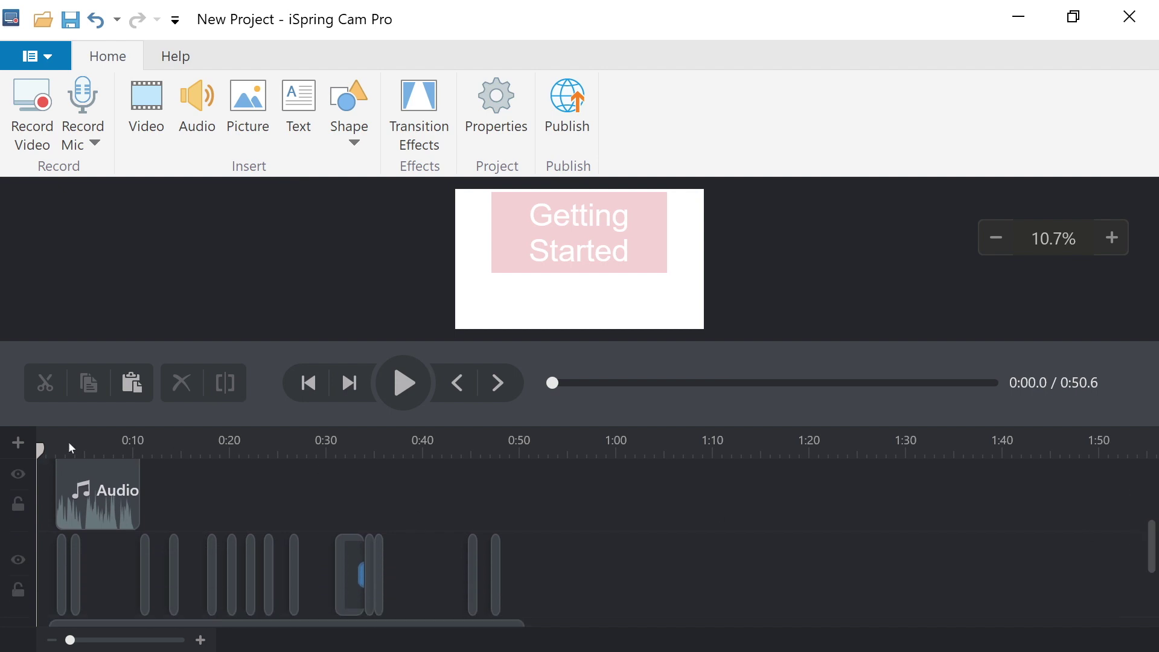
{"action": "left_click_drag", "start_coordinate": [40, 450], "coordinate": [79, 450]}
{"action": "left_click", "coordinate": [81, 567]}
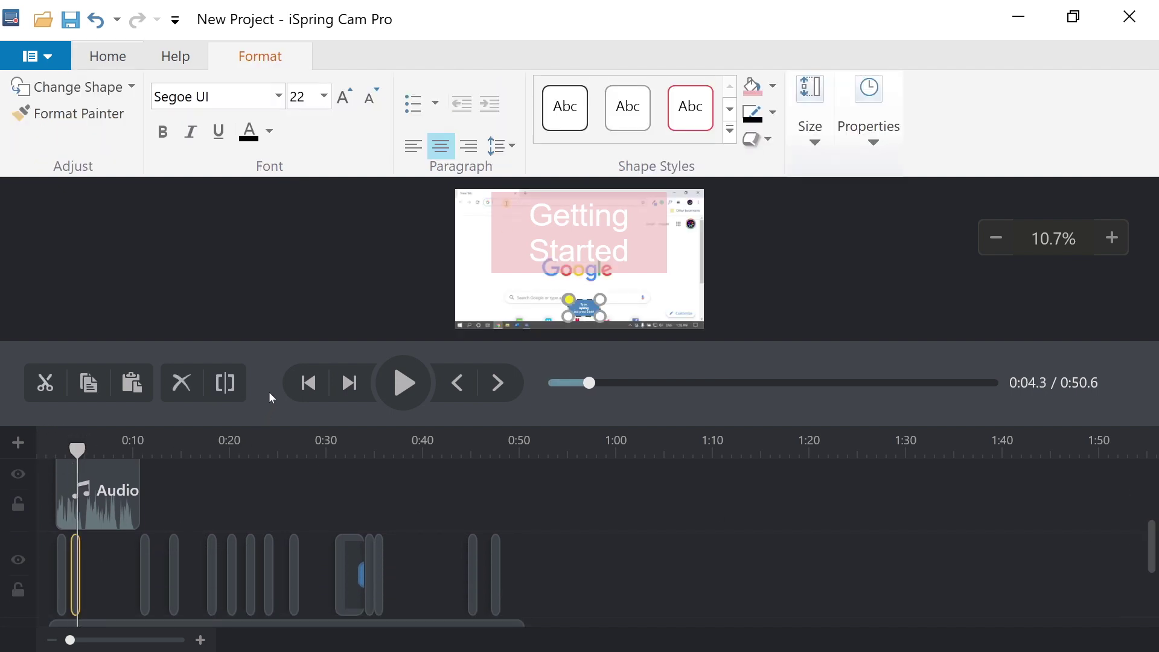
{"action": "left_click_drag", "start_coordinate": [269, 391], "coordinate": [271, 561]}
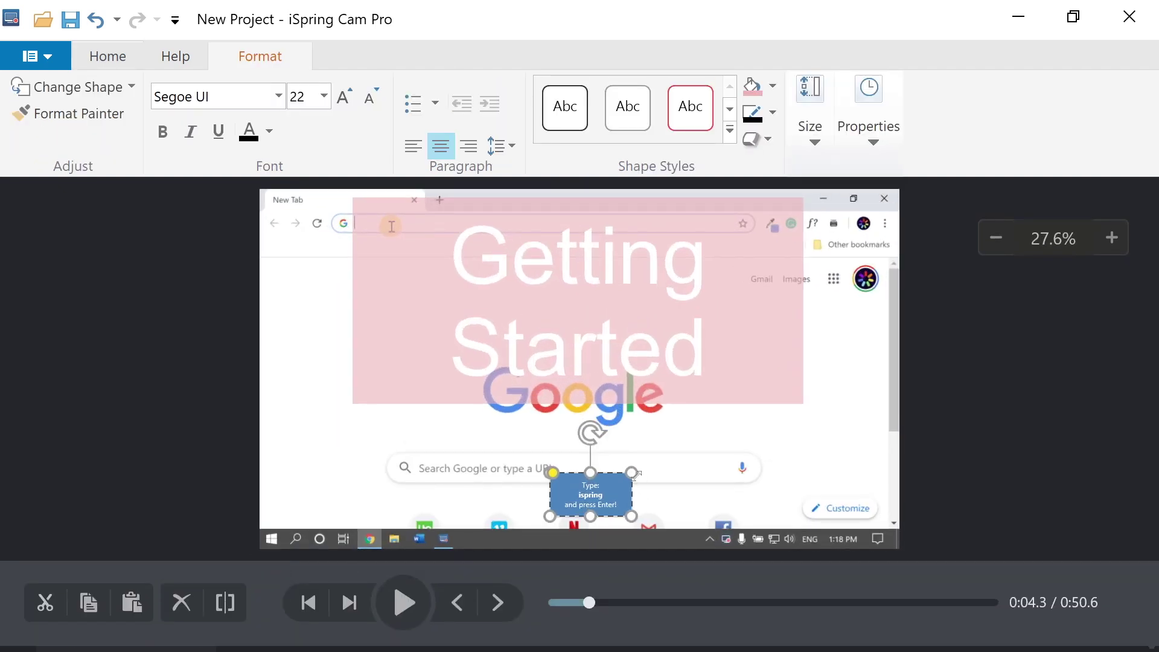
{"action": "left_click_drag", "start_coordinate": [637, 475], "coordinate": [795, 411]}
Set the callout text to size 72 and make it end with 'Enter!!!'.
{"action": "left_click", "coordinate": [324, 96]}
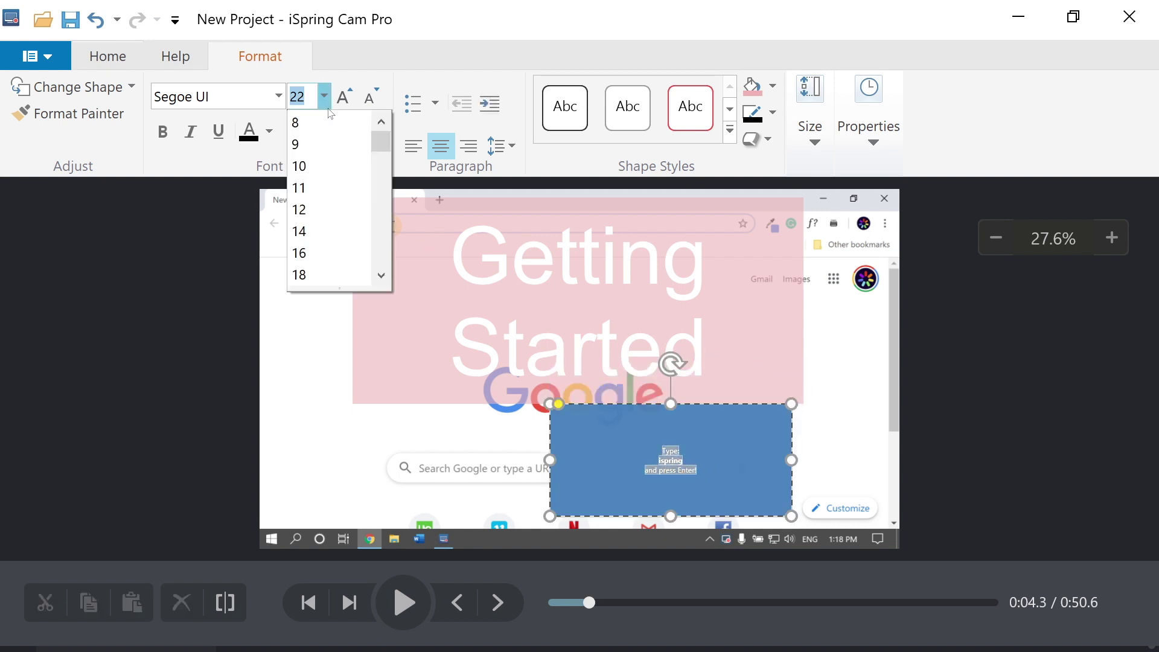
{"action": "left_click_drag", "start_coordinate": [379, 139], "coordinate": [379, 243]}
{"action": "left_click", "coordinate": [326, 253]}
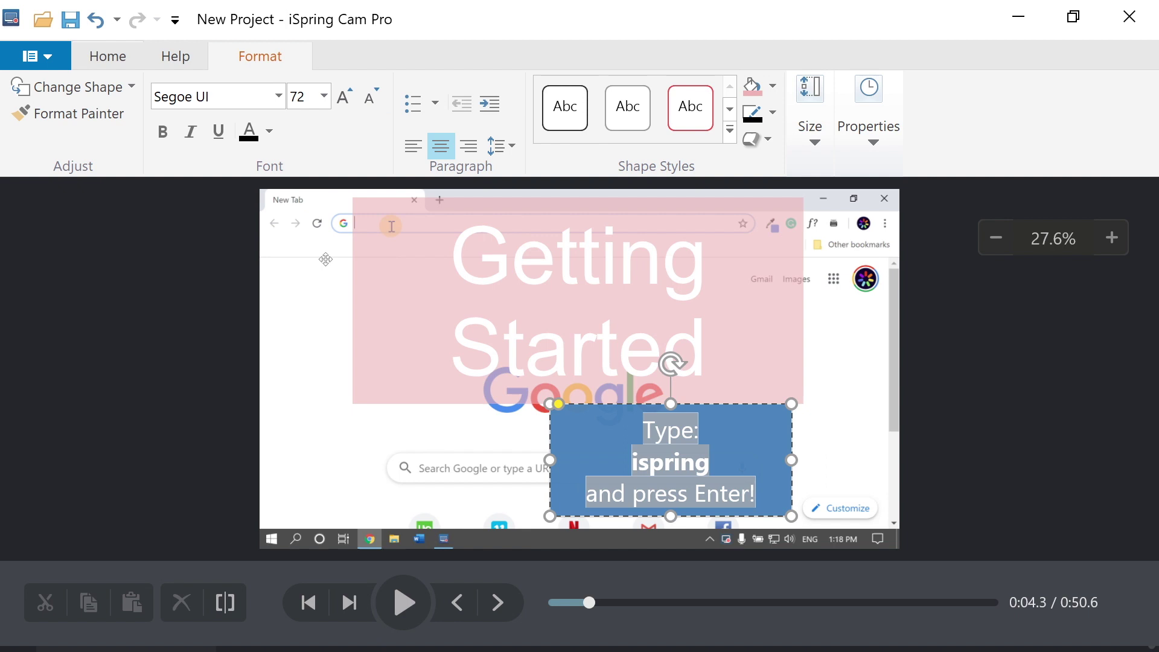
{"action": "left_click", "coordinate": [755, 498]}
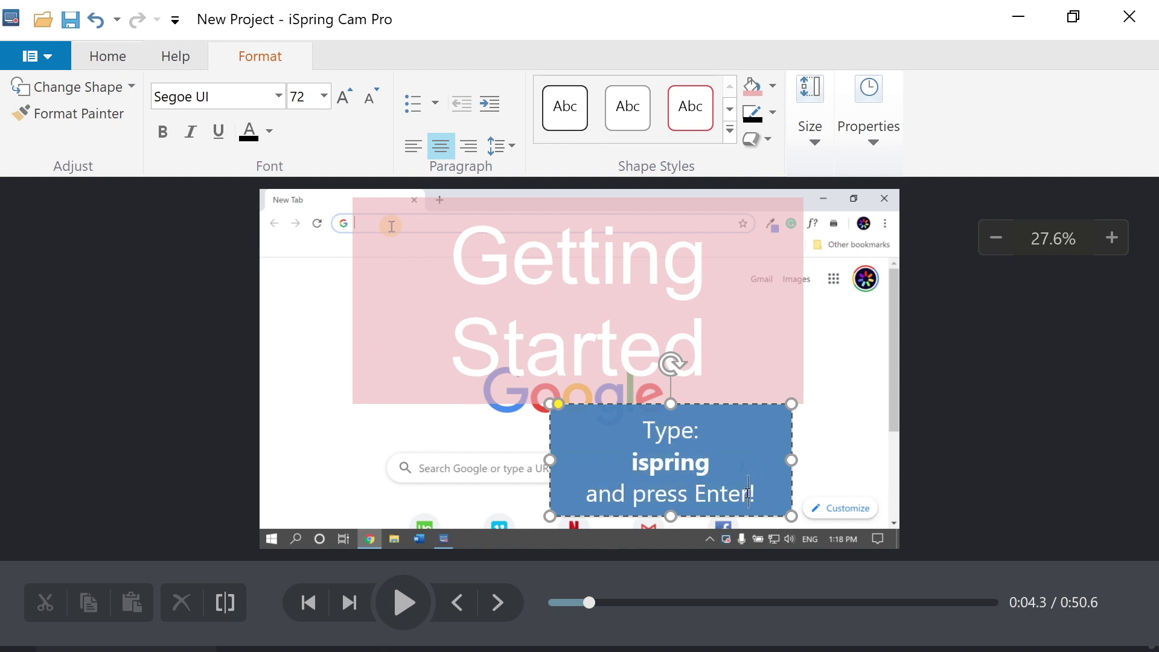
{"action": "type", "text": "!!"}
{"action": "left_click", "coordinate": [994, 495]}
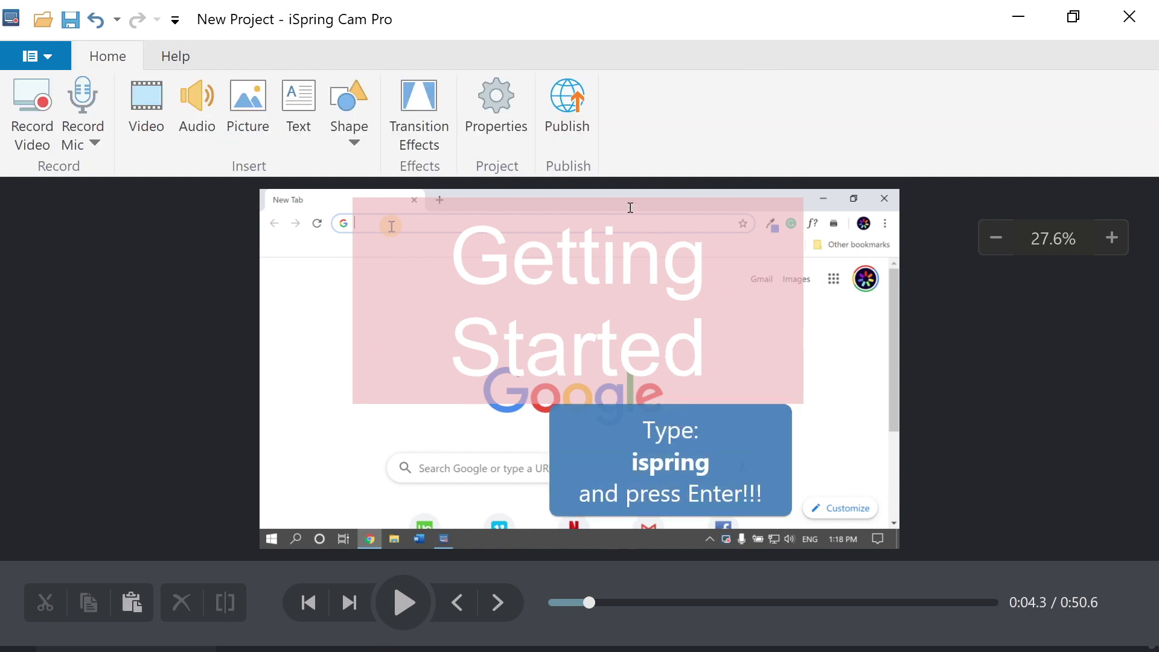
Publish the project as an MP4 named 'Getting Started' to My Computer.
{"action": "left_click", "coordinate": [570, 109]}
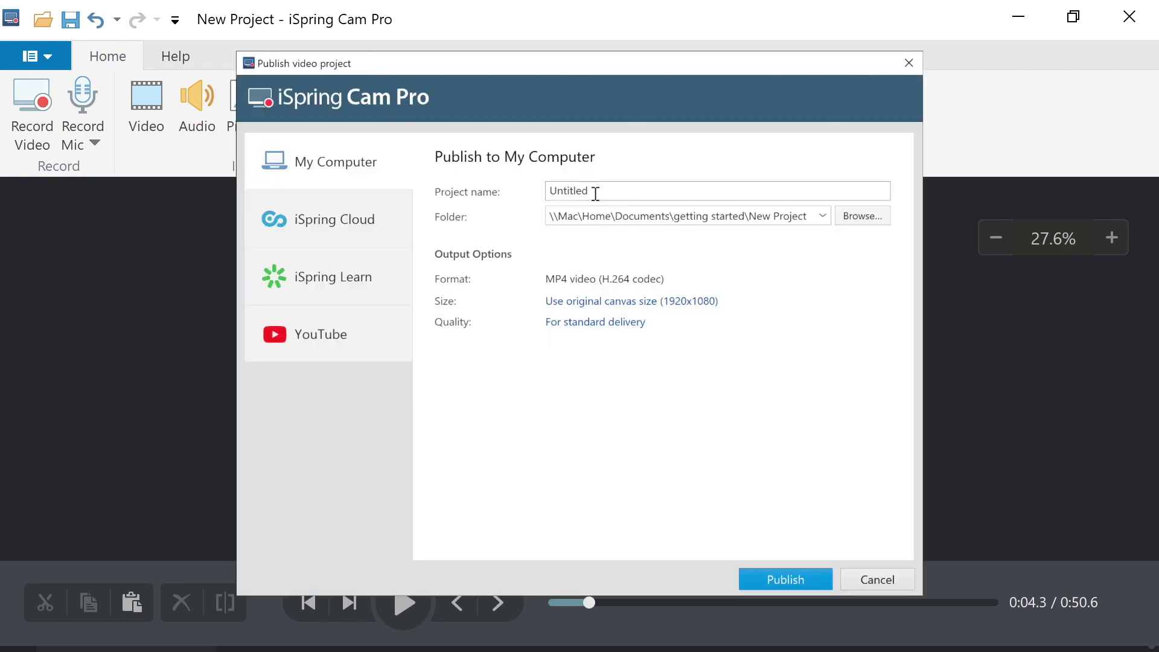
{"action": "left_click_drag", "start_coordinate": [595, 193], "coordinate": [540, 191]}
{"action": "type", "text": "Getting Started"}
{"action": "left_click", "coordinate": [338, 329]}
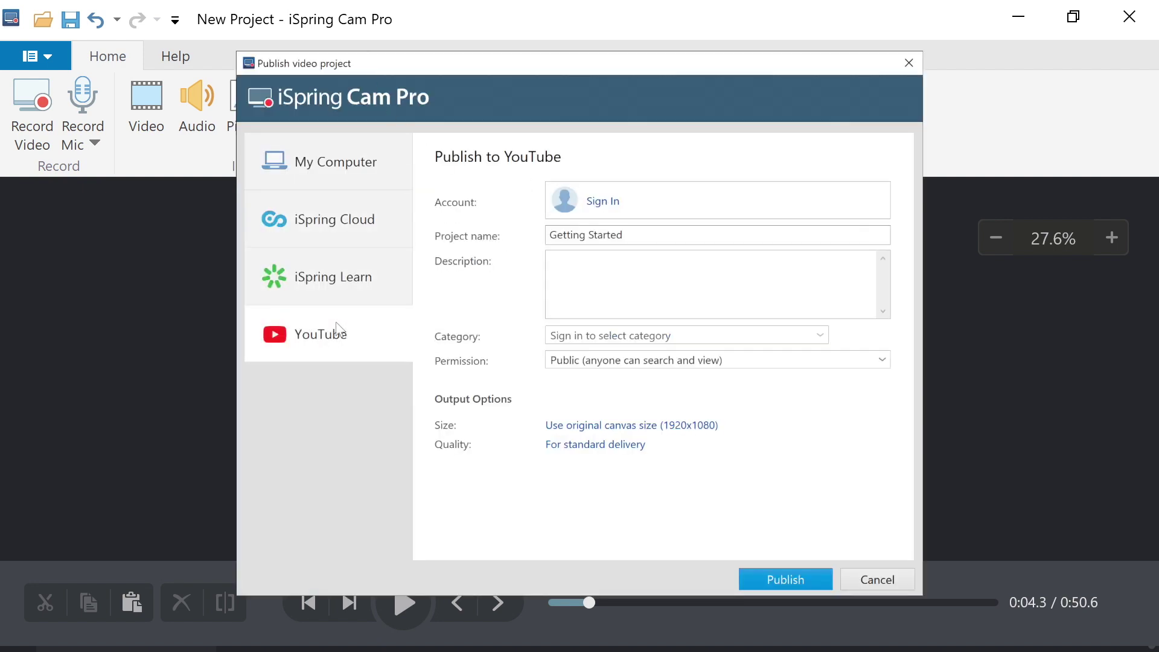
{"action": "left_click", "coordinate": [333, 180]}
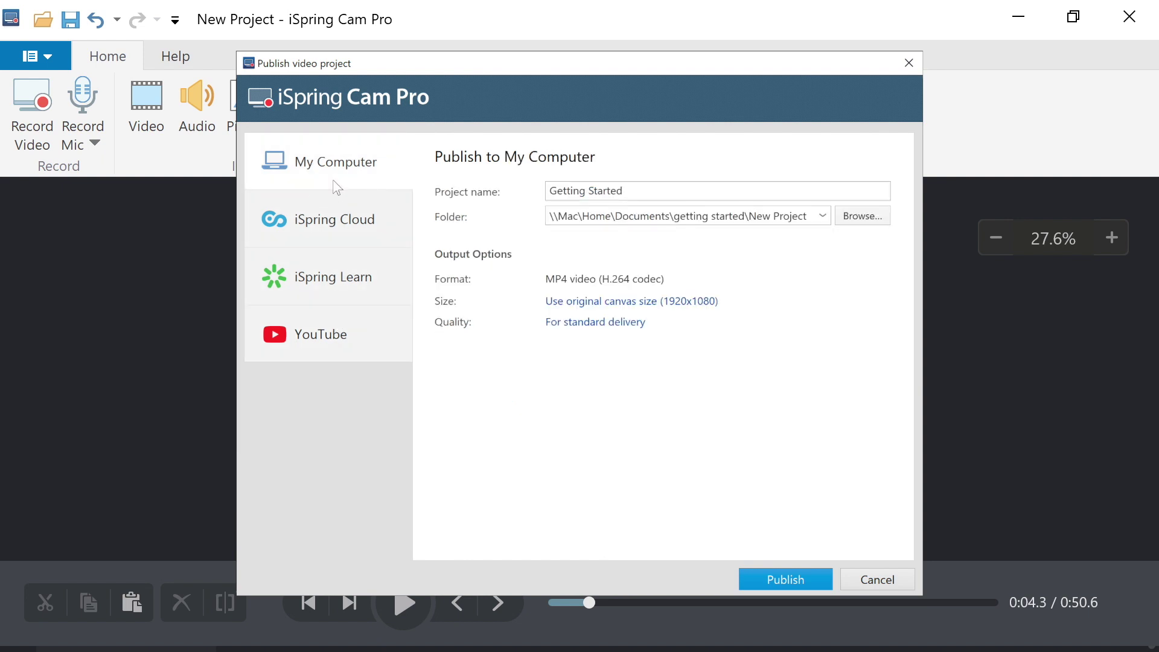
{"action": "left_click", "coordinate": [752, 574]}
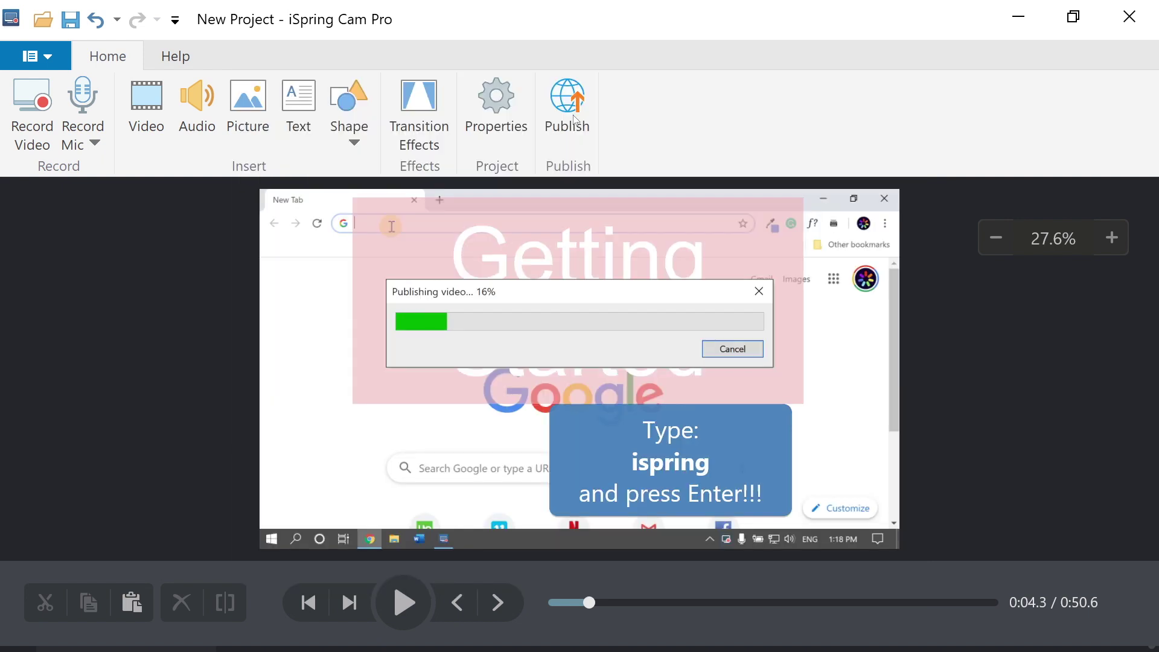